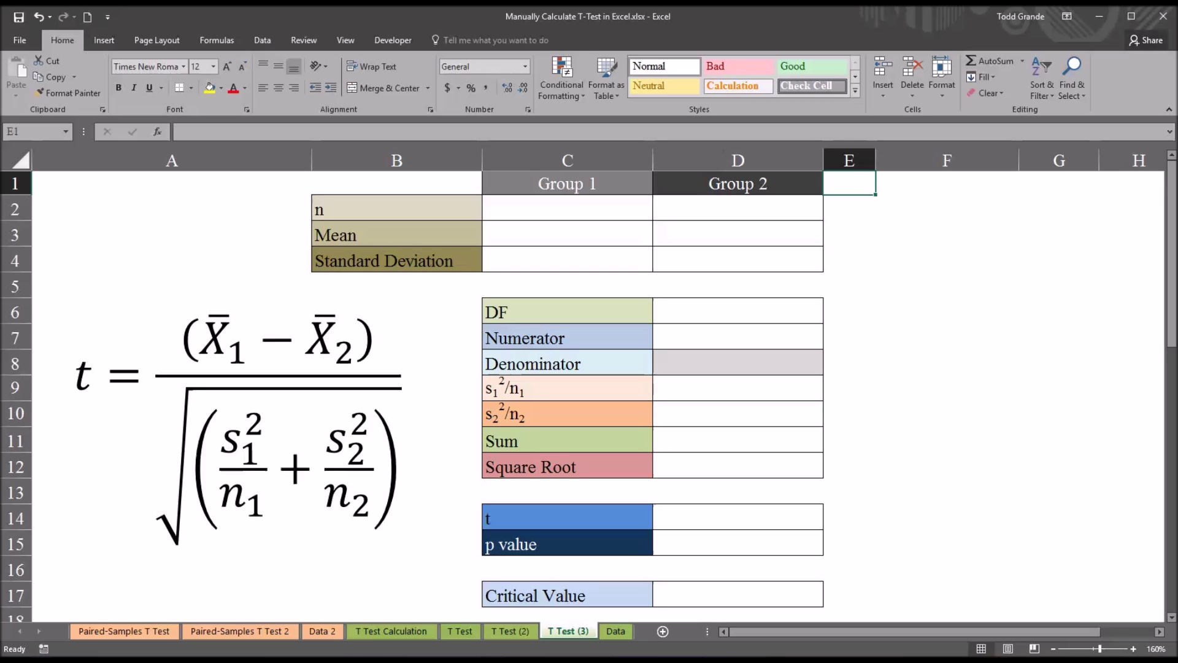
Highlight the n, Mean and Standard Deviation labels and the Group 1 and Group 2 headings.
left_click_drag(416, 205, 430, 258)
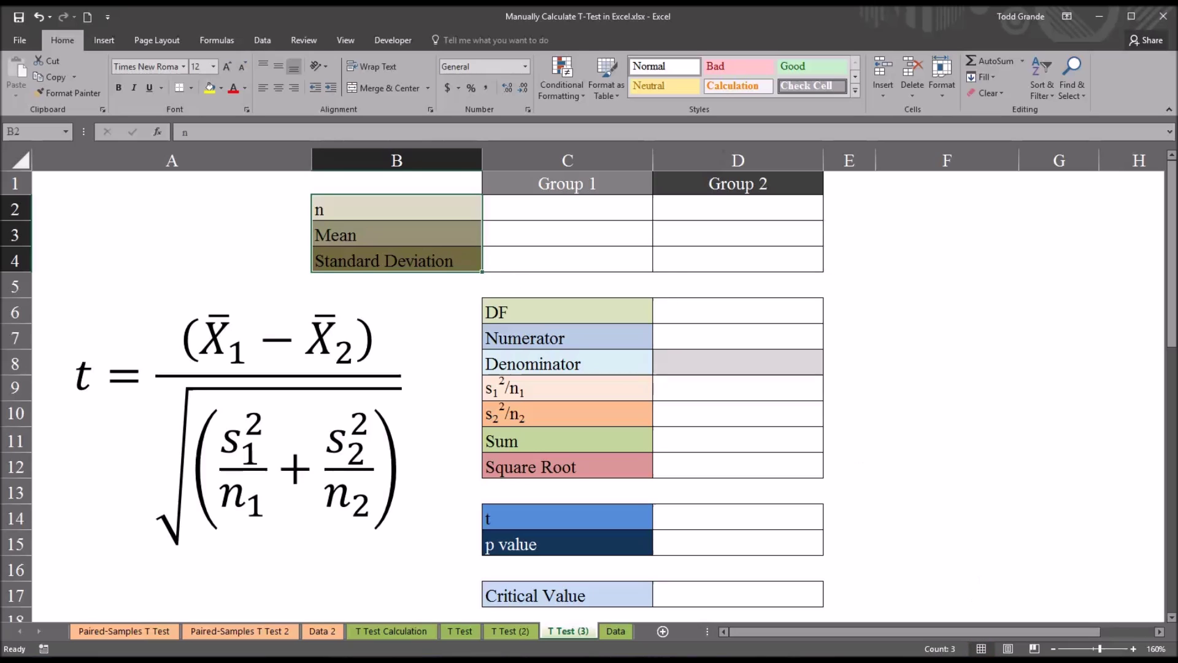
left_click(847, 188)
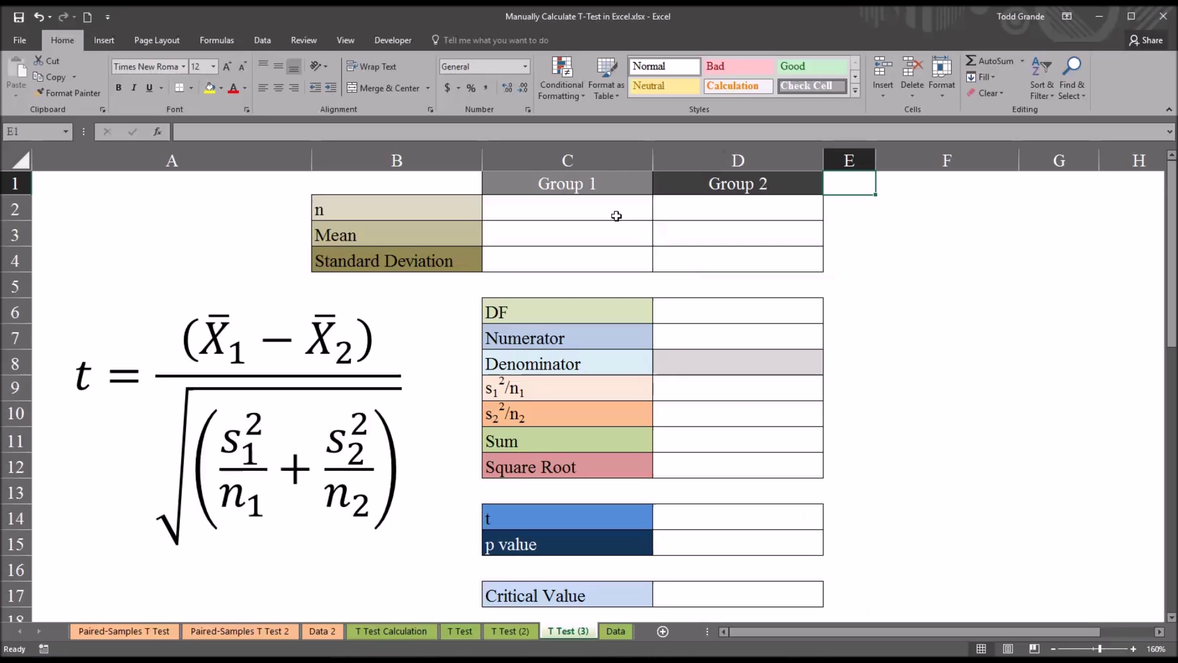
left_click(586, 187)
left_click(689, 185)
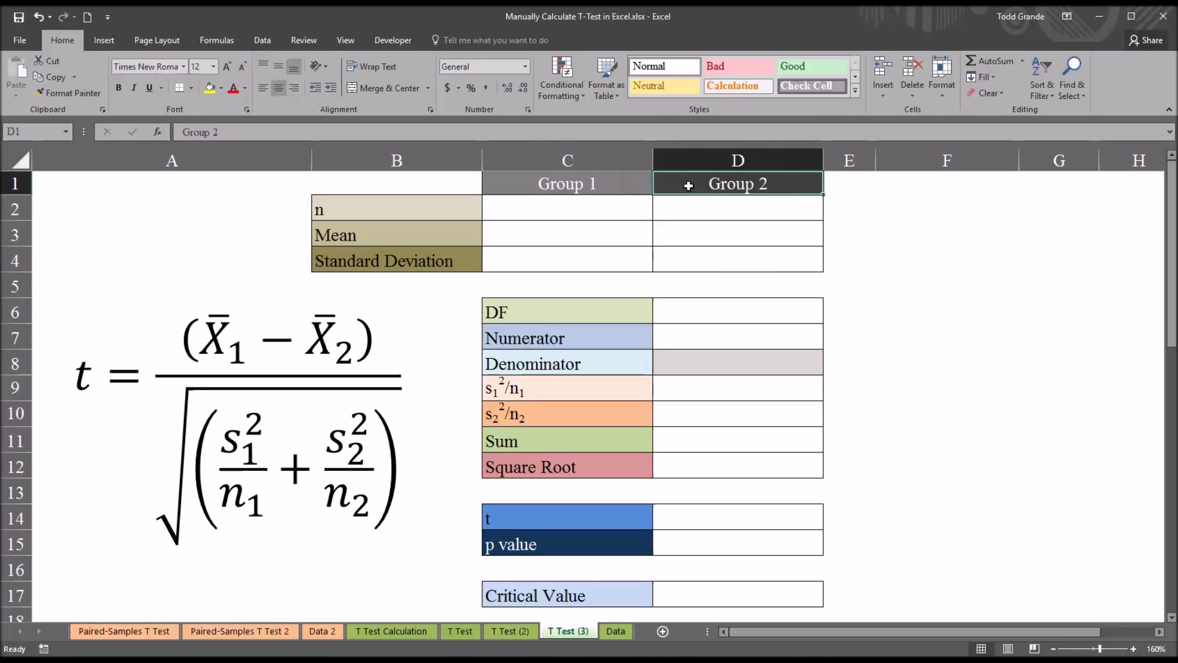
left_click(843, 186)
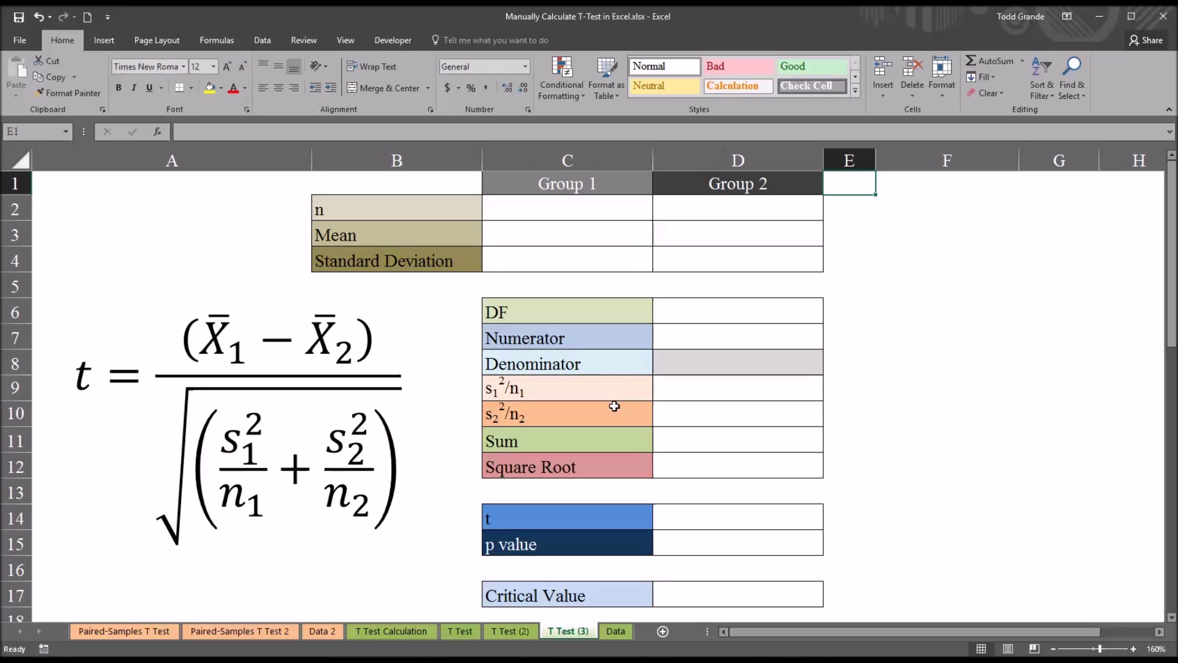
left_click_drag(394, 207, 399, 260)
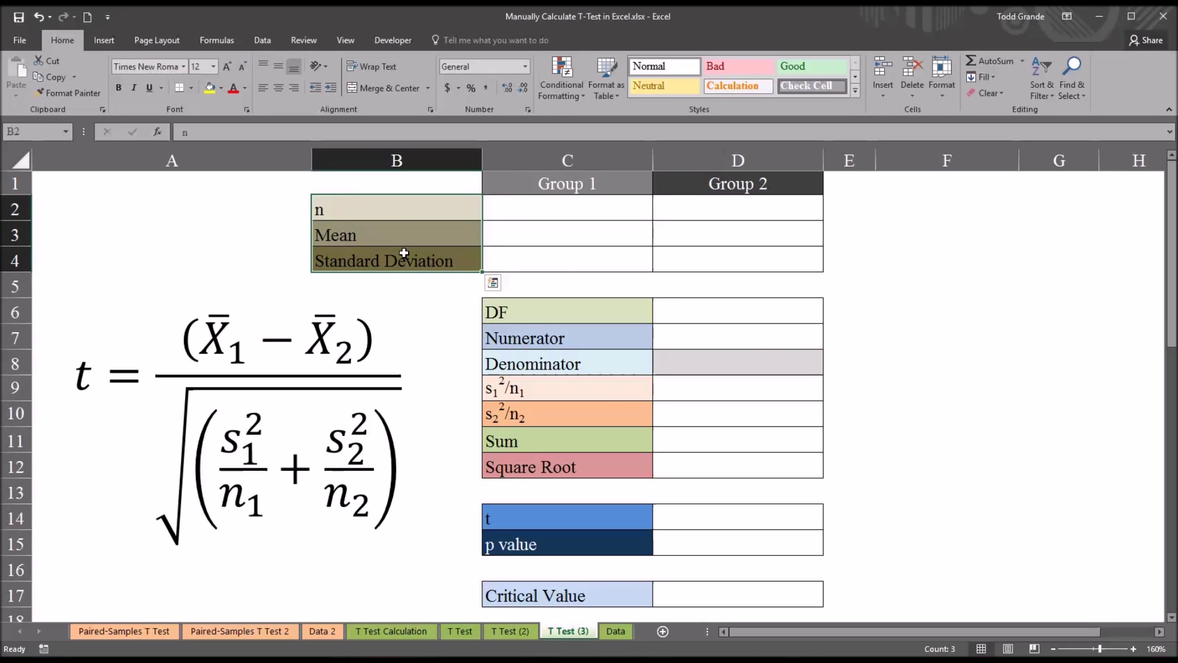
left_click(597, 214)
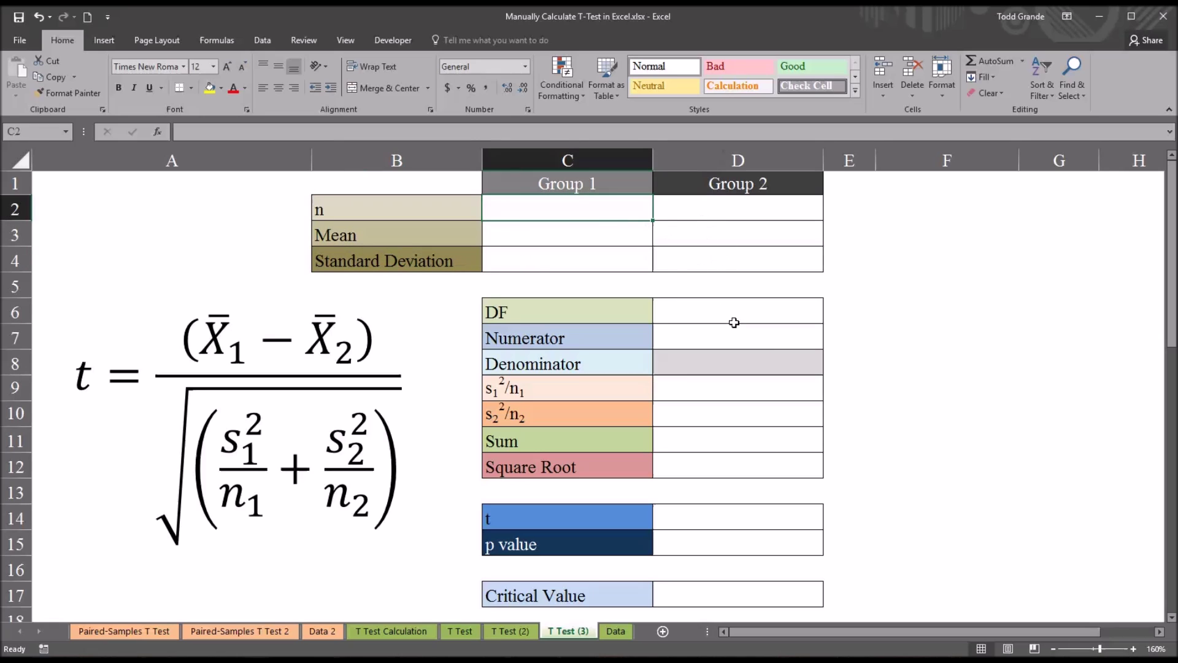
left_click_drag(427, 202, 448, 255)
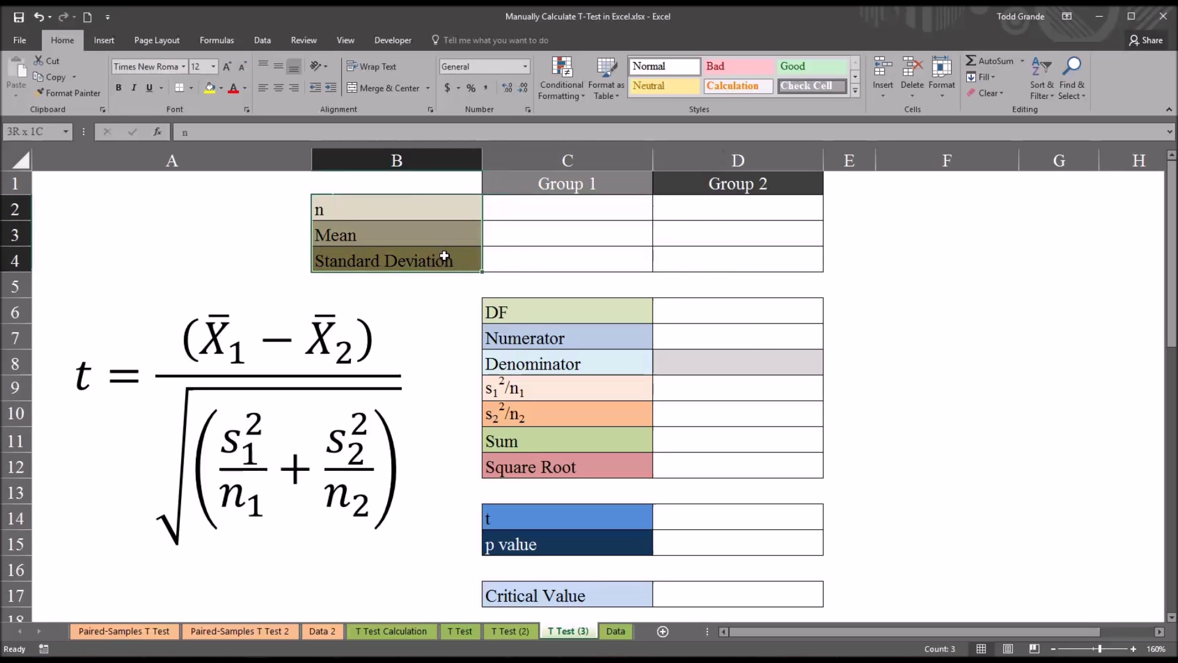
Enter n of 50 for both groups and means of 49 and 48.
left_click(529, 210)
type("50")
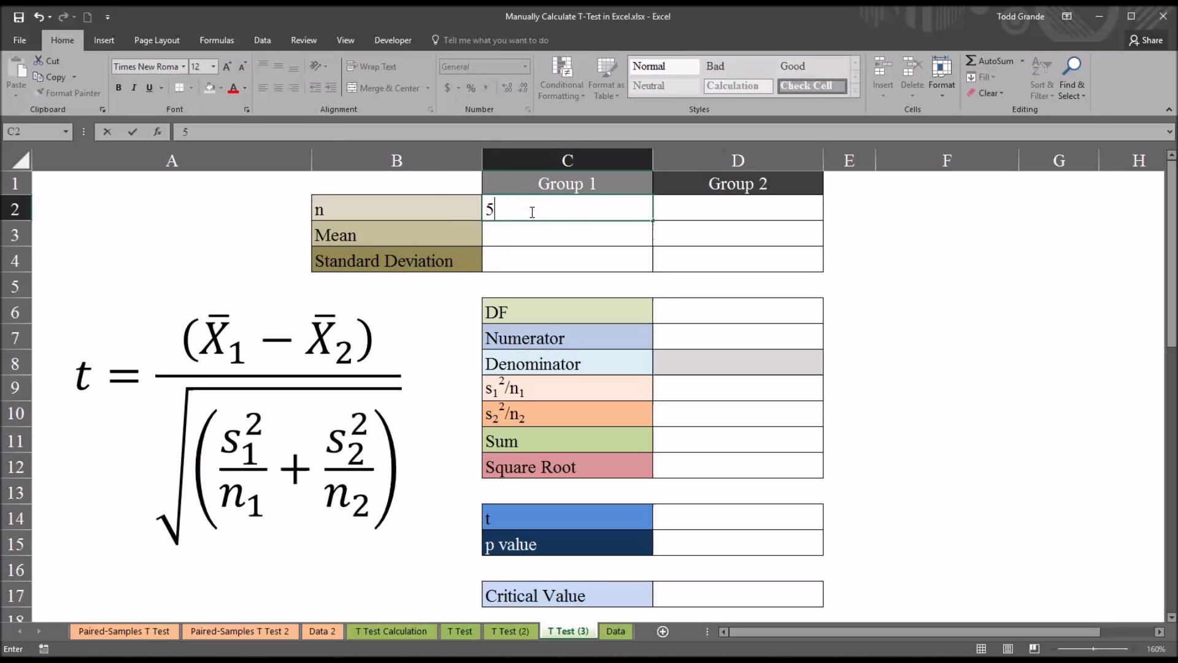
left_click(688, 211)
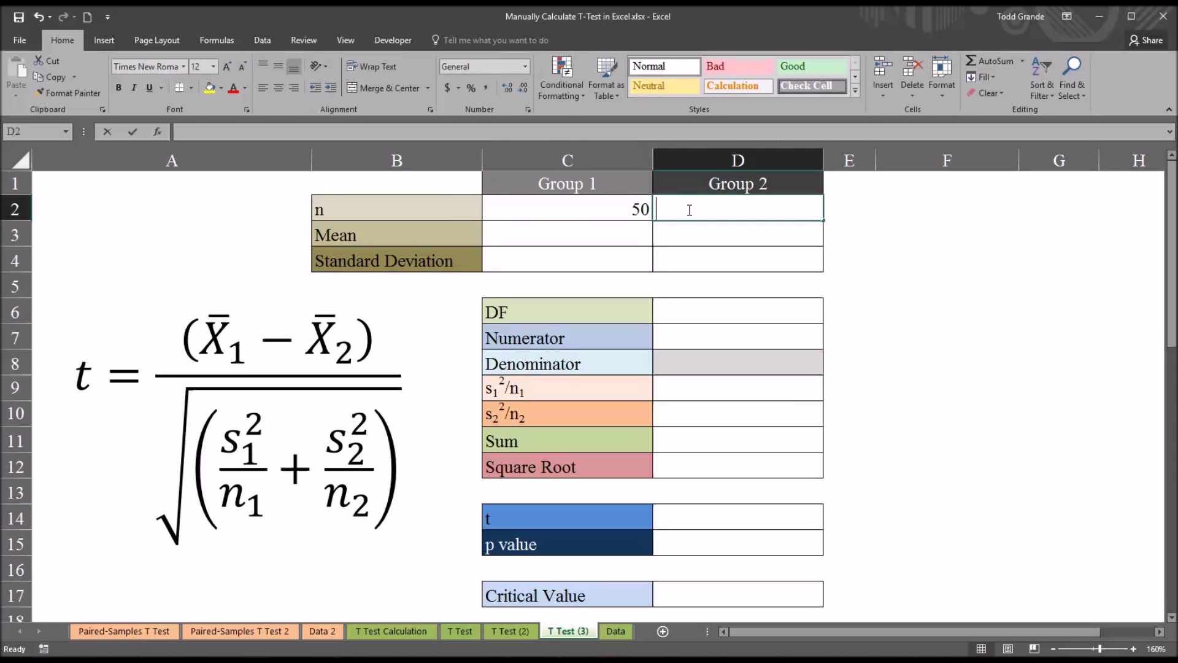
type("50")
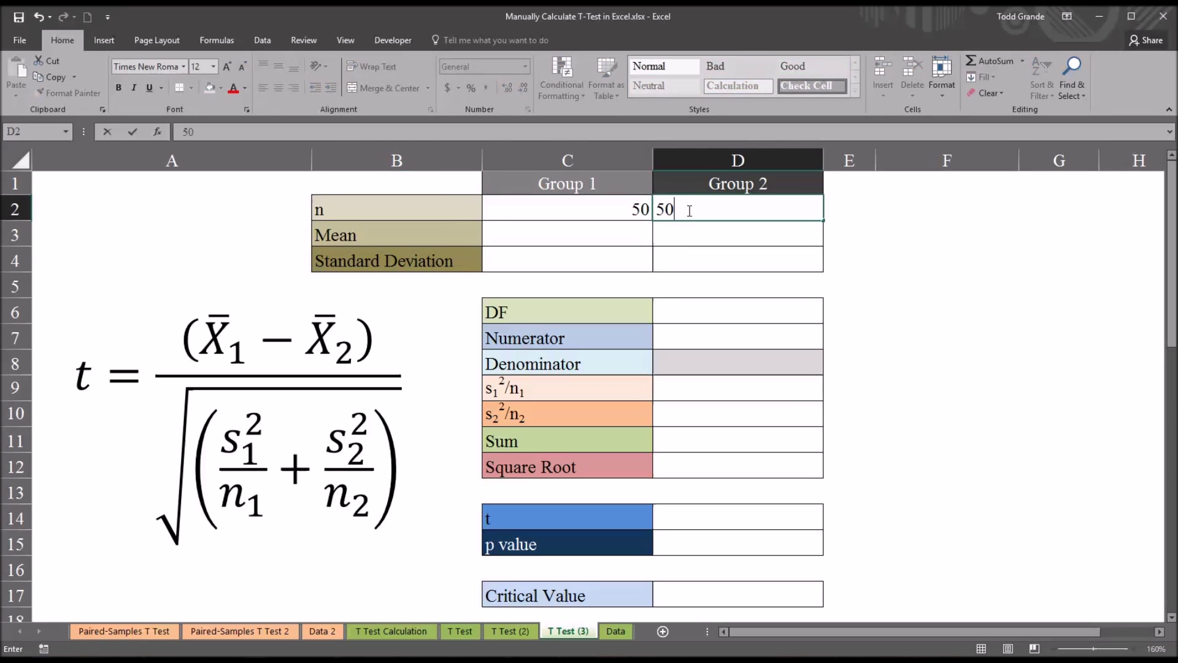
left_click(607, 240)
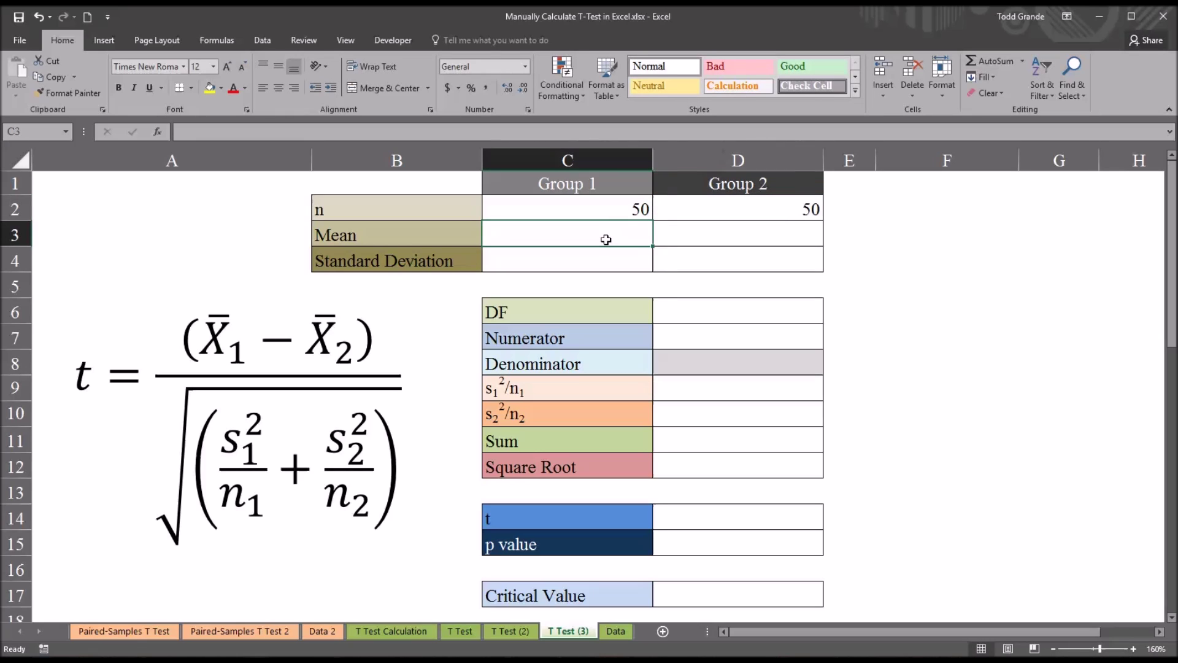
type("49")
left_click(706, 230)
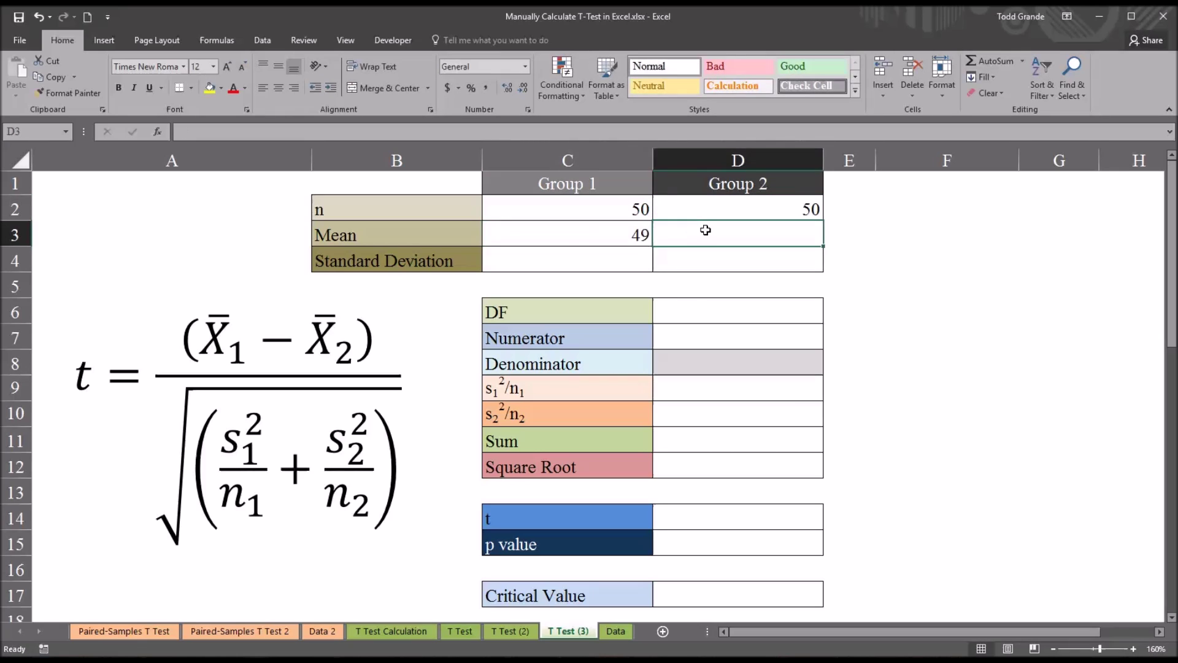
type("4")
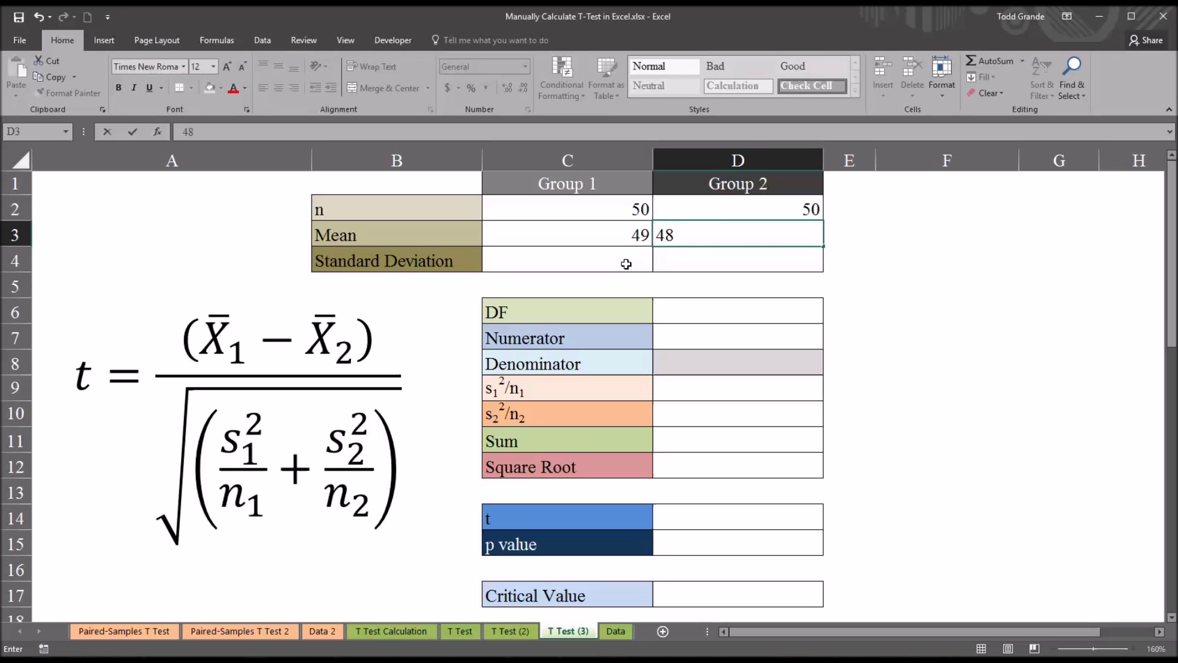
type("8")
Enter standard deviations 2.48 and 2.55, then select all six group statistics.
left_click(626, 264)
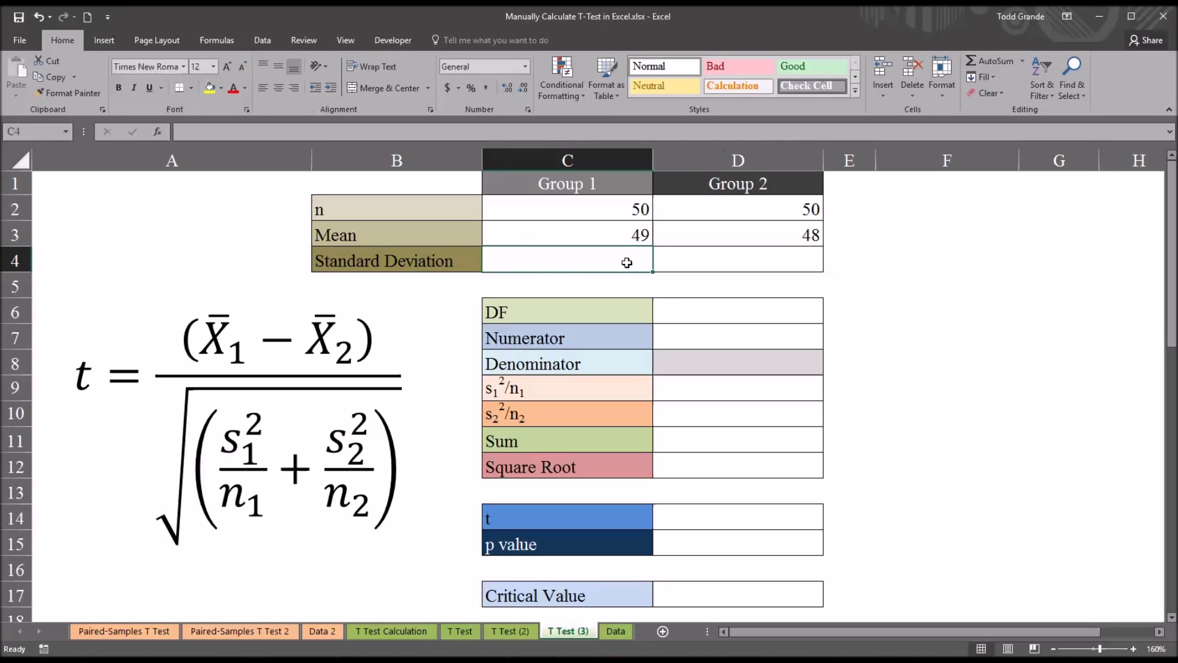
type("2.")
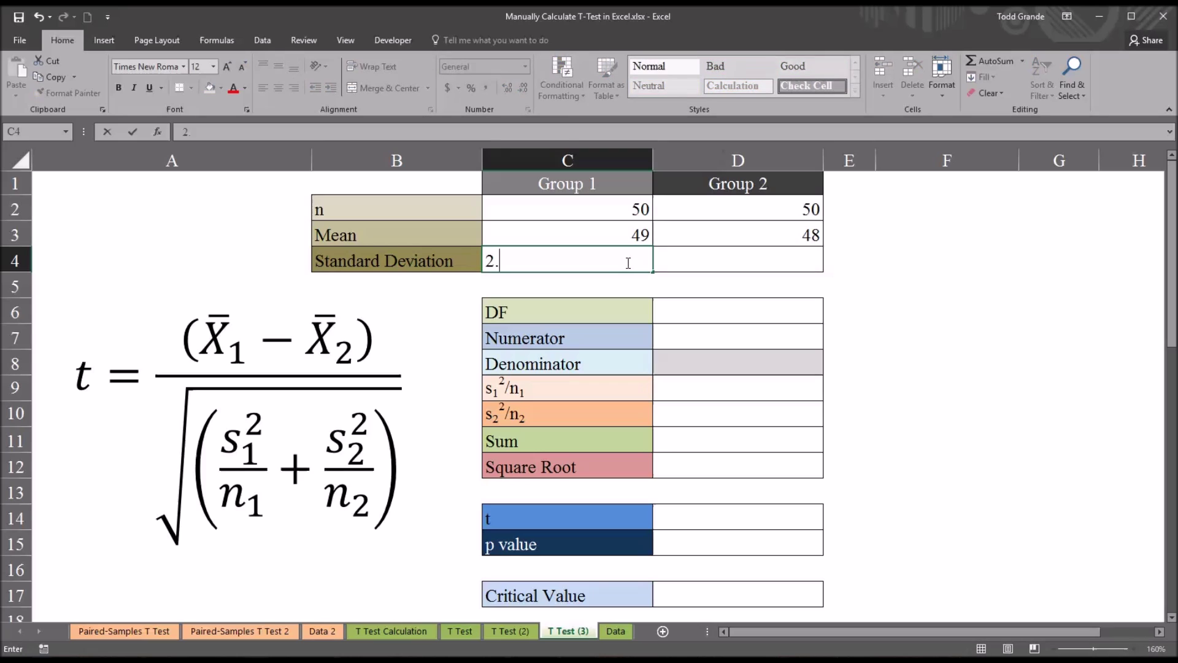
type("48")
left_click(730, 262)
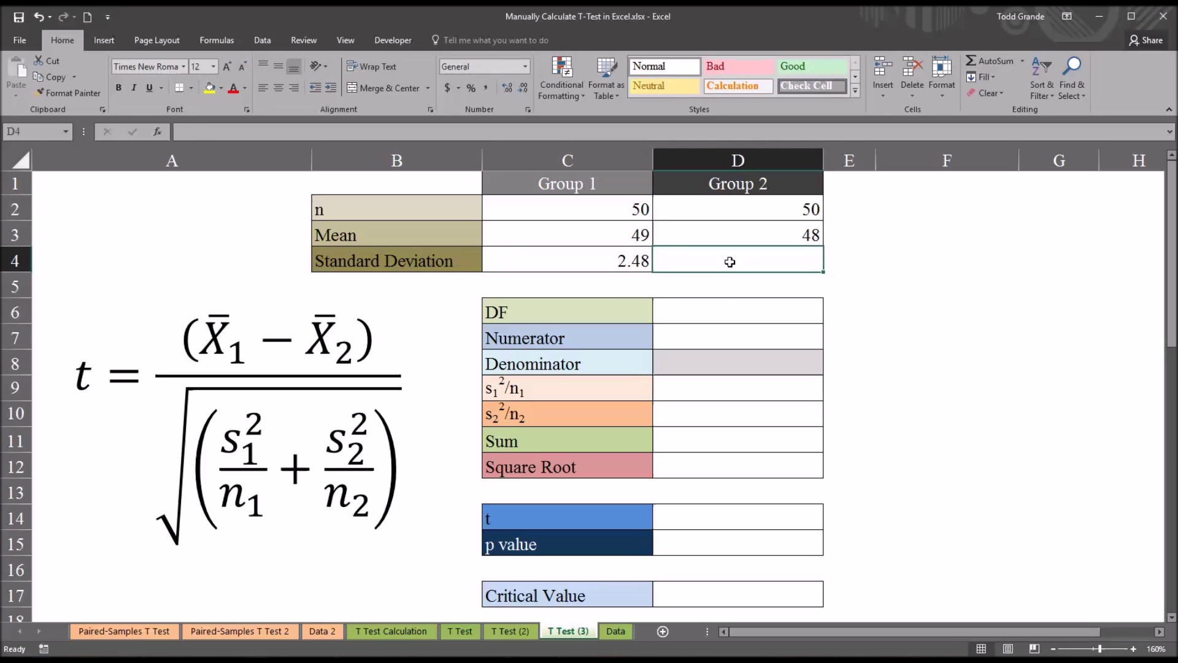
type("2.55")
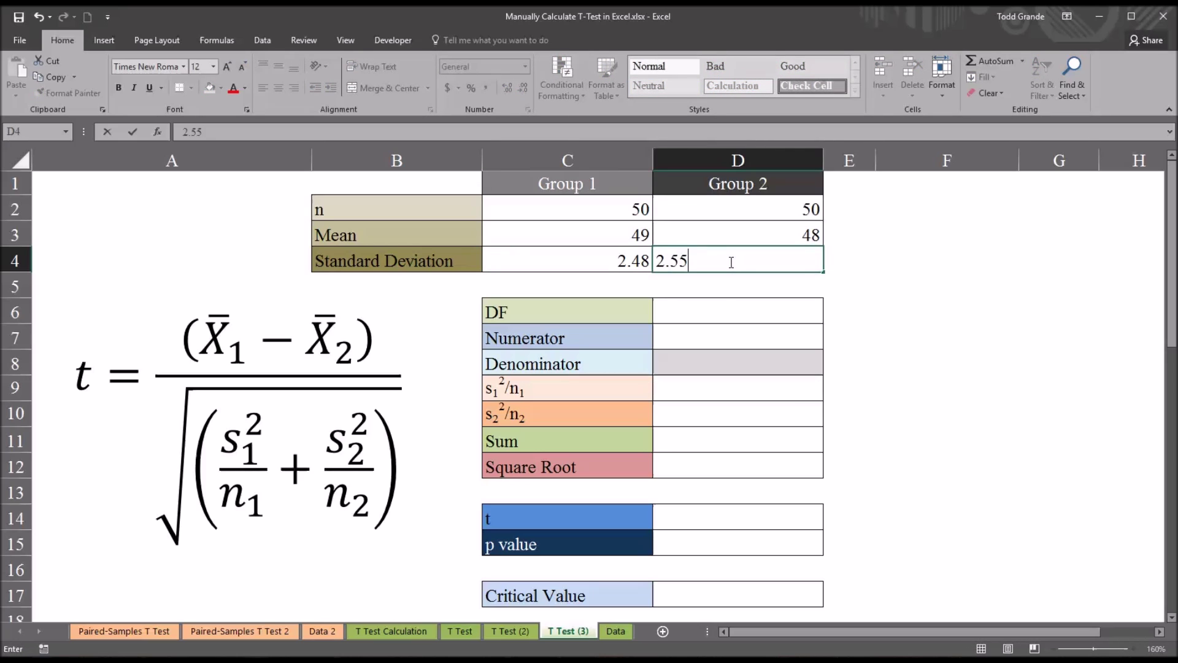
left_click(830, 264)
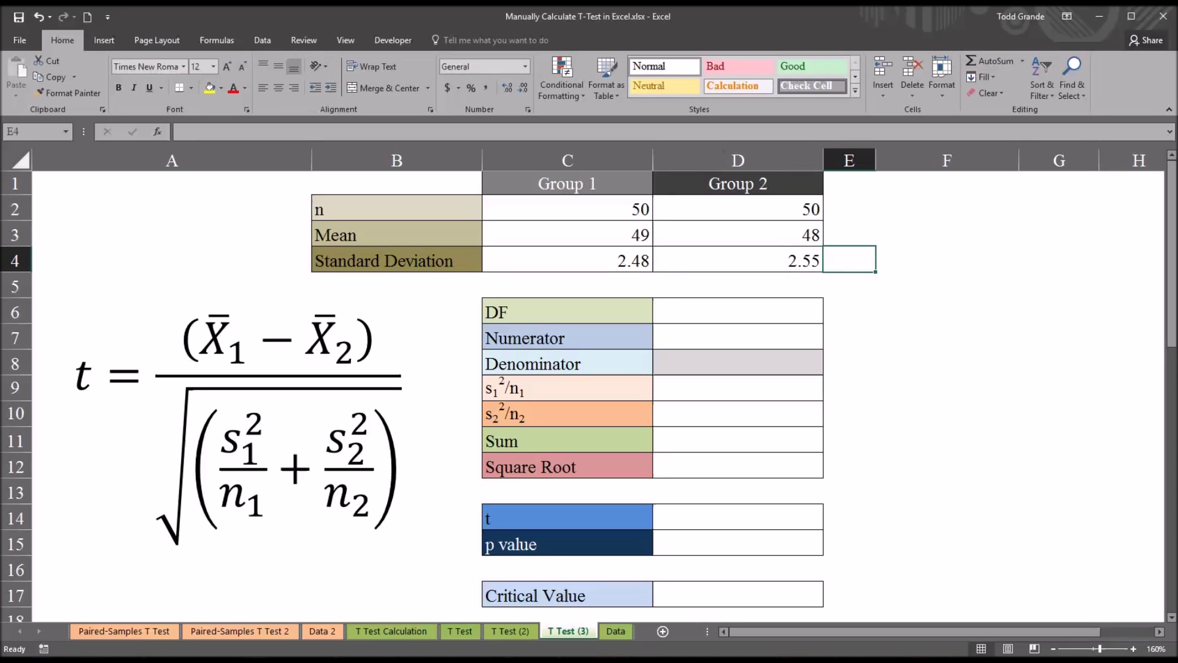
left_click_drag(625, 216, 675, 258)
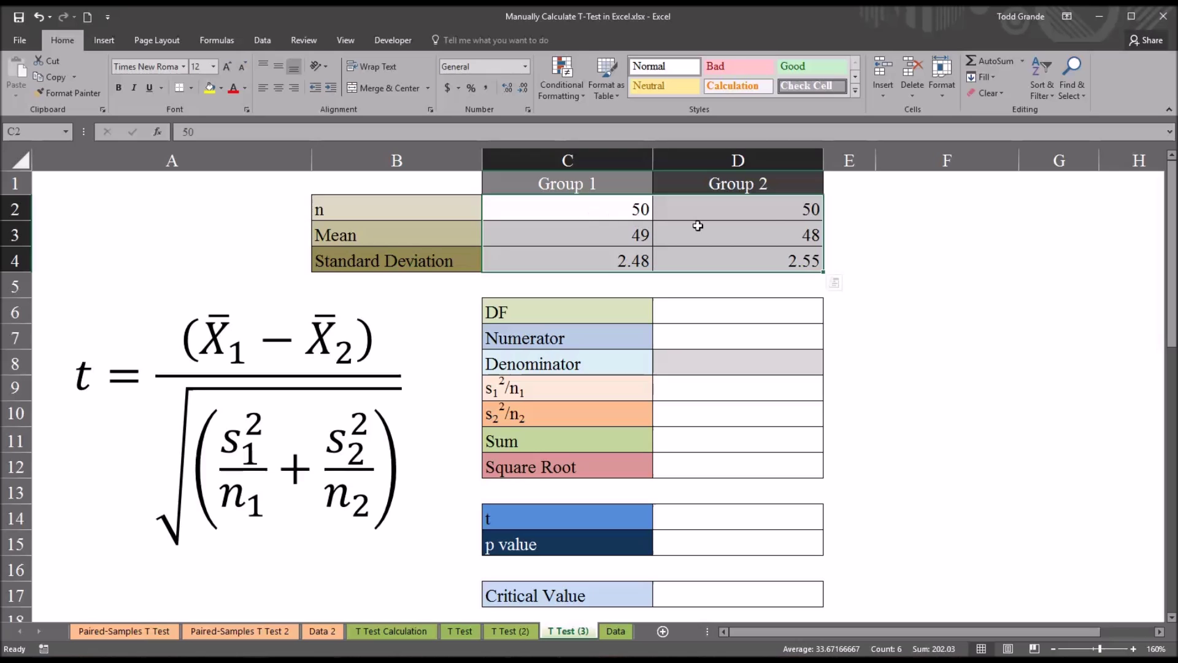
left_click(836, 191)
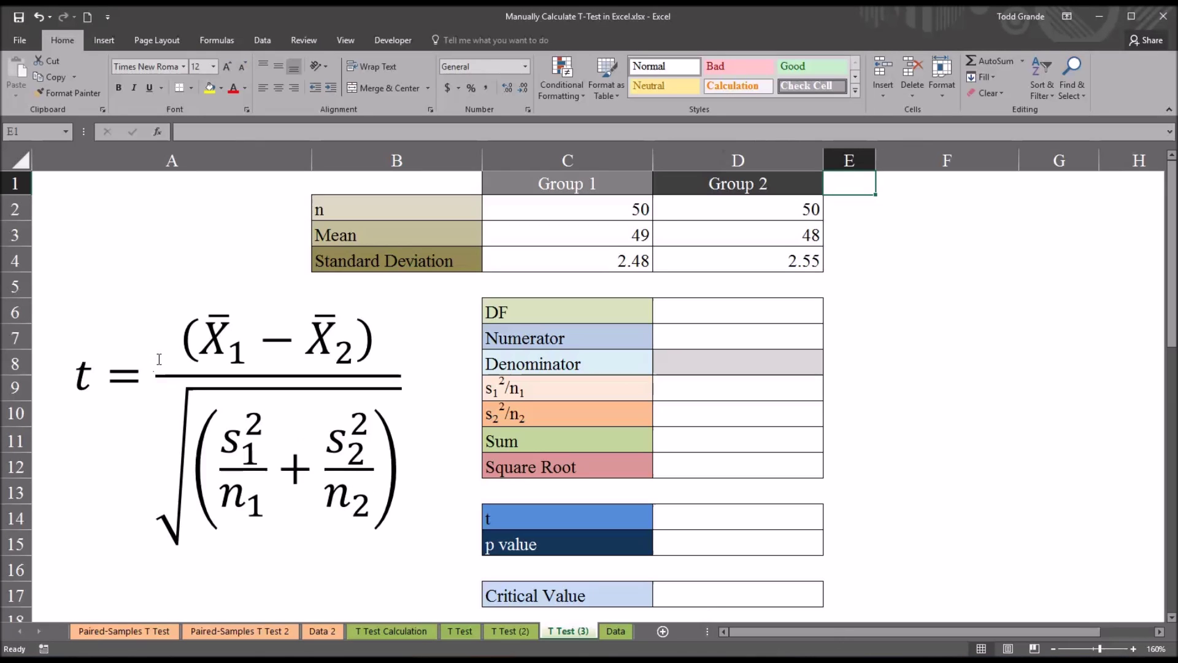
left_click(683, 313)
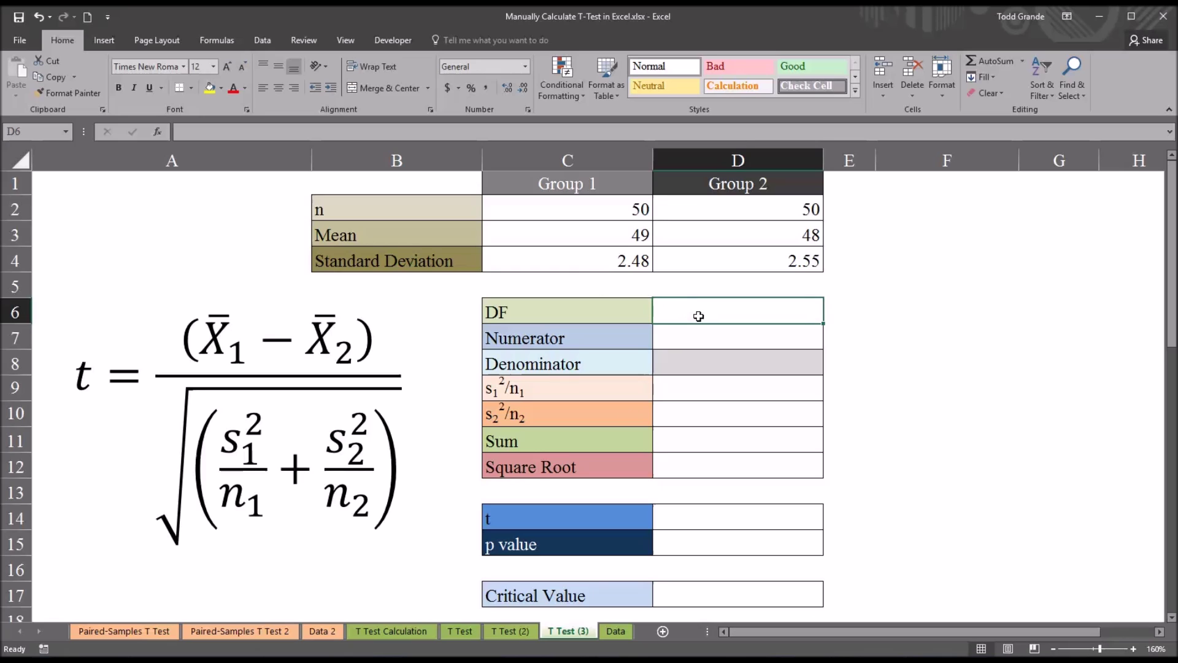
Enter =C2+D2-2 in D6 so the DF row shows 98.
type("=")
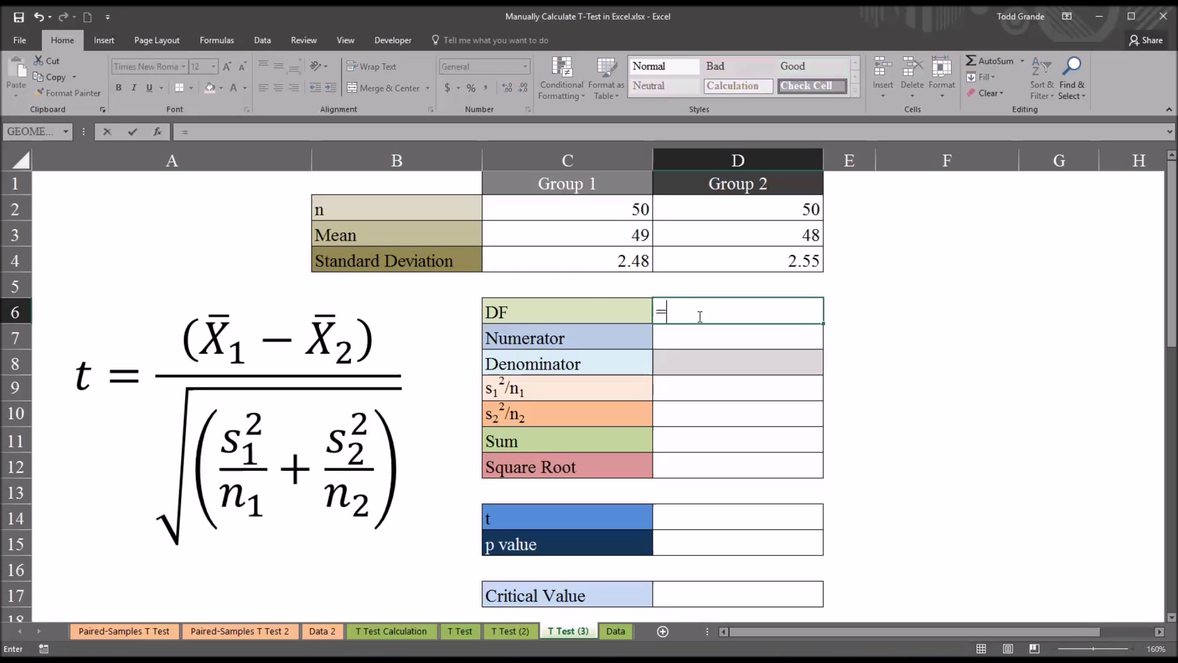
left_click(594, 213)
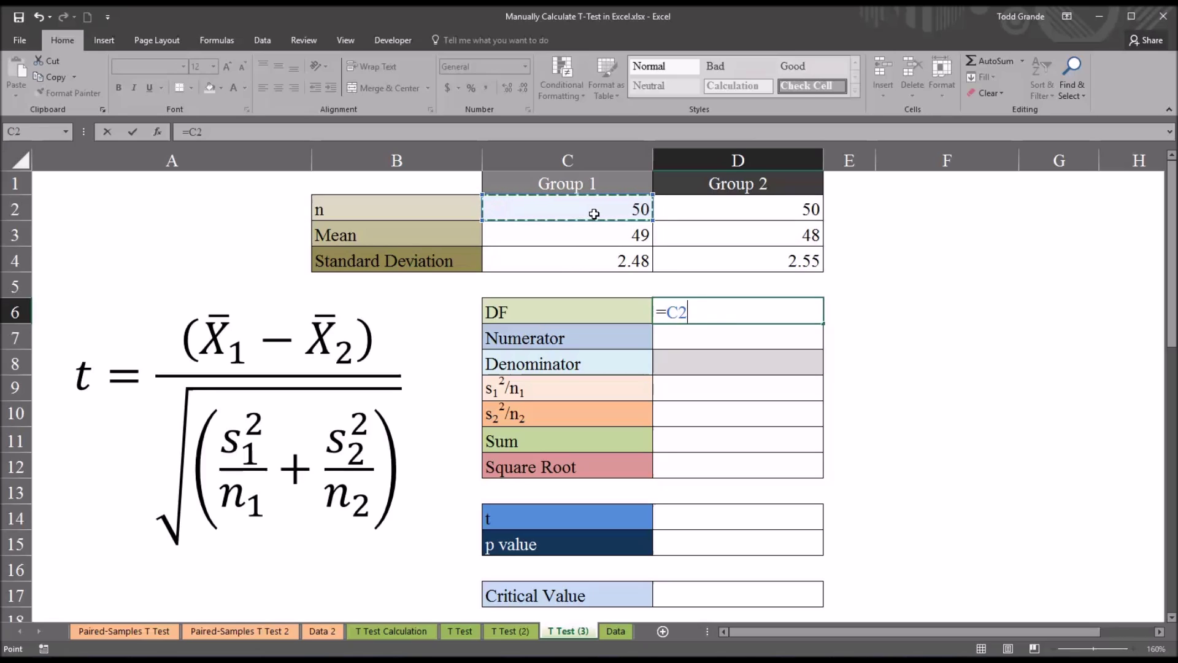
type("+")
left_click(683, 214)
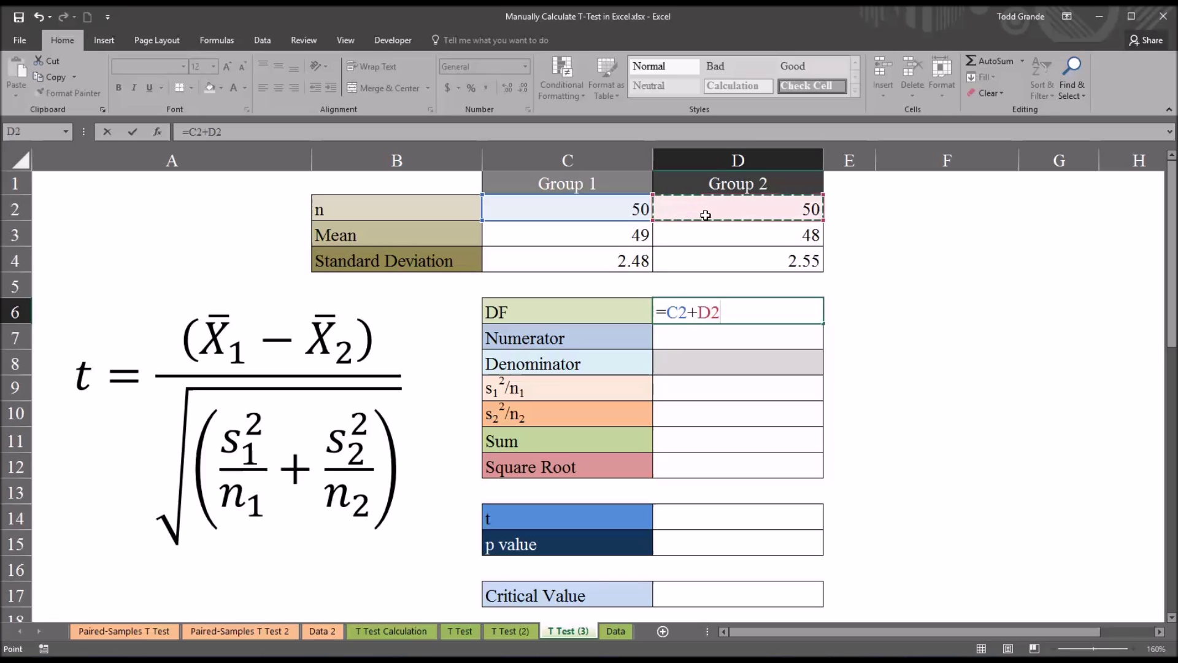
type("-")
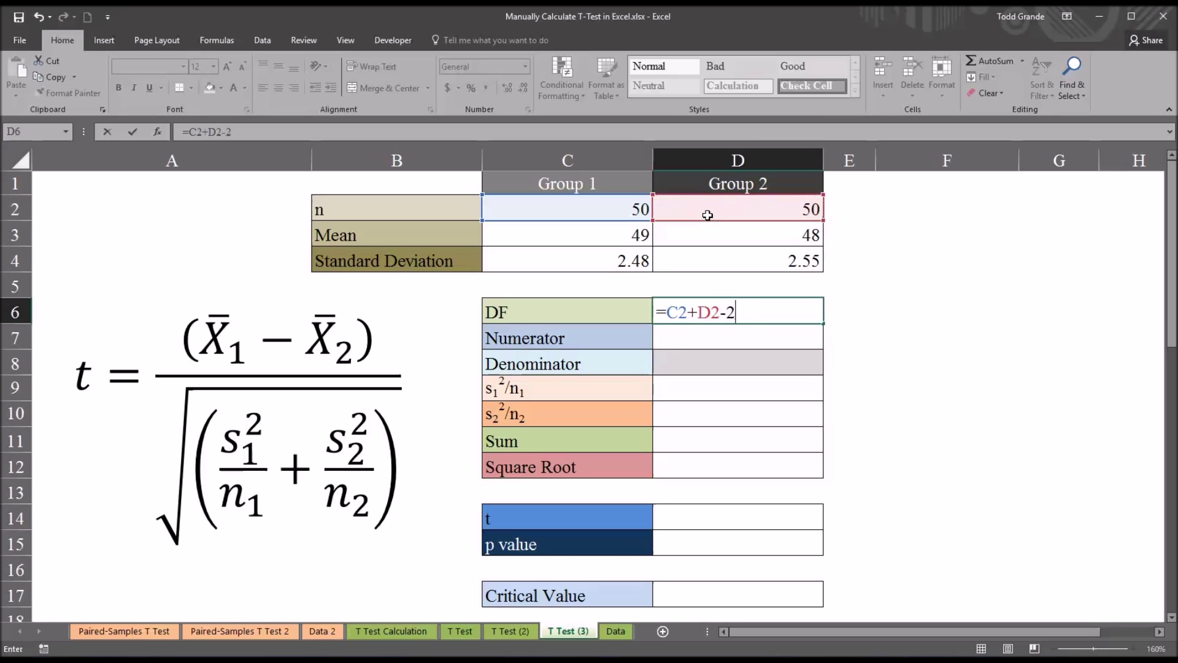
type("2")
key("Return")
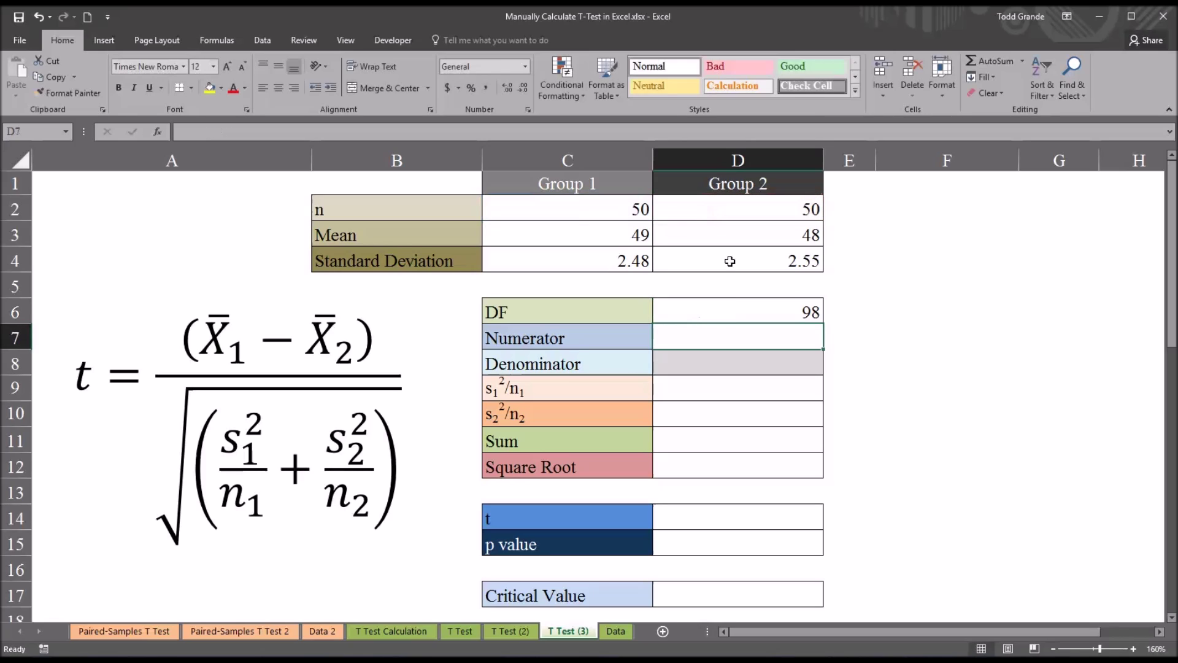
left_click(729, 308)
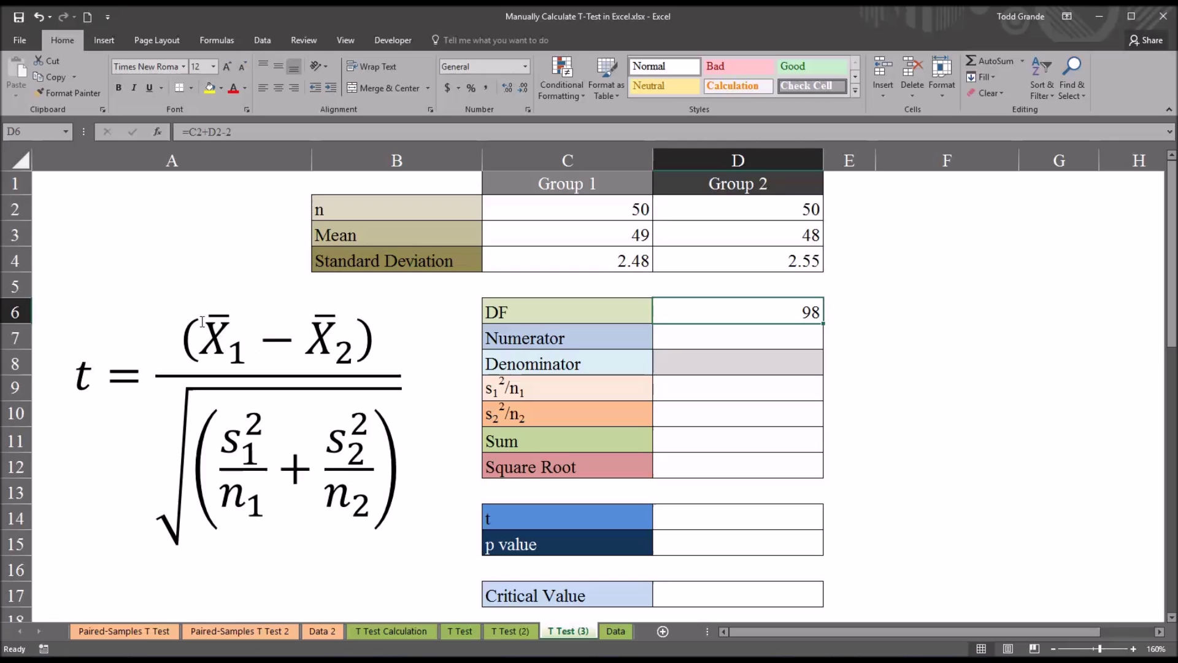
left_click(730, 340)
Enter =C3-D3 in D7 so the Numerator row shows a mean difference of 1.
double_click(731, 341)
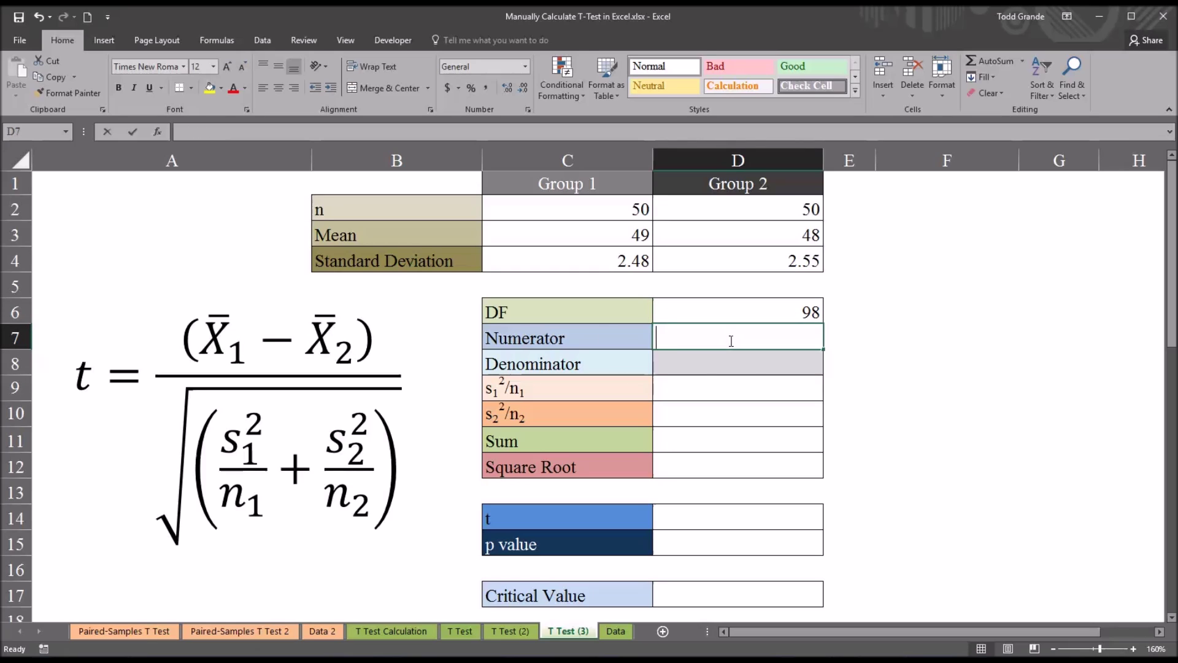
type("=")
left_click(607, 238)
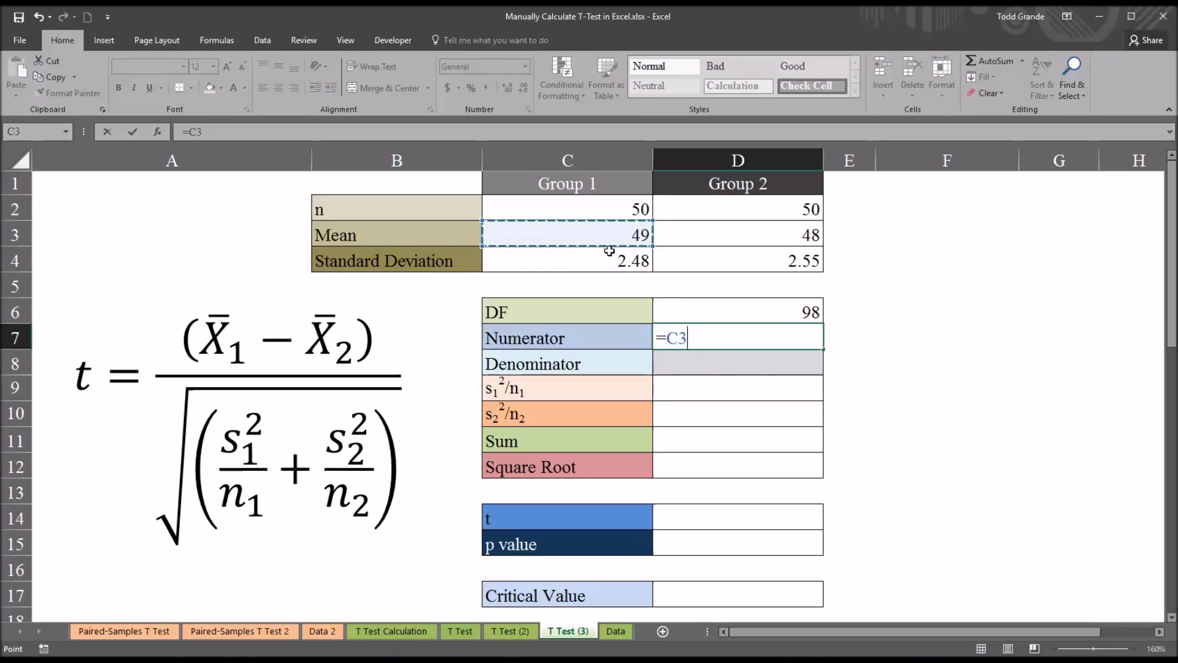
type("-")
left_click(711, 238)
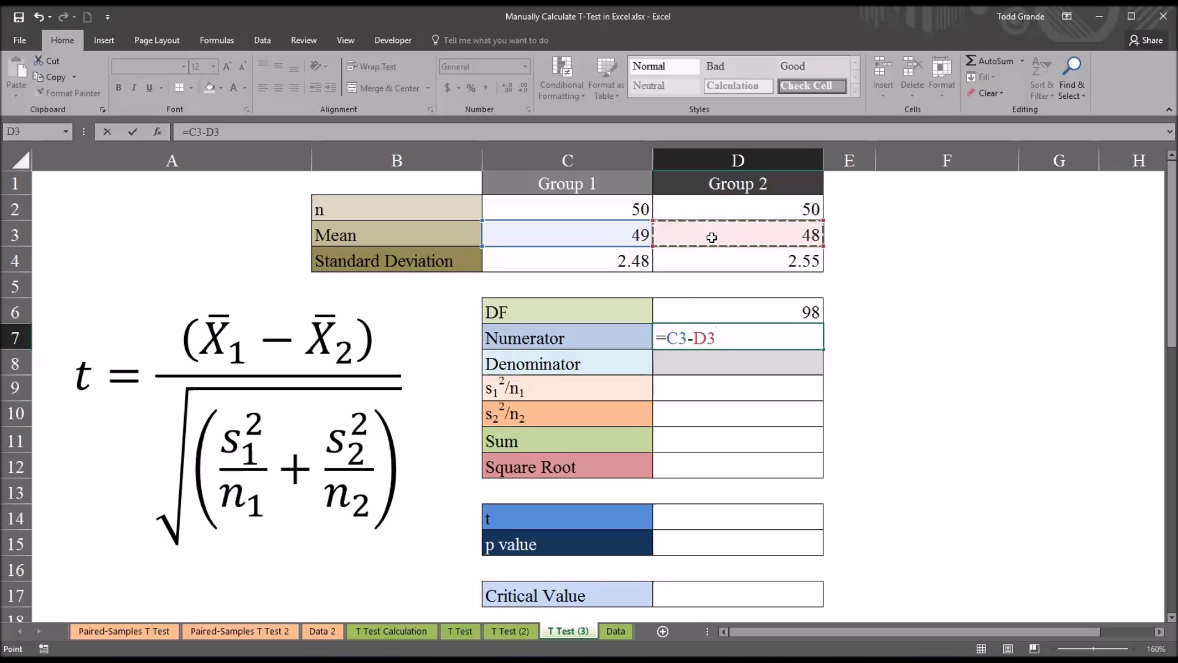
key("Return")
left_click(708, 339)
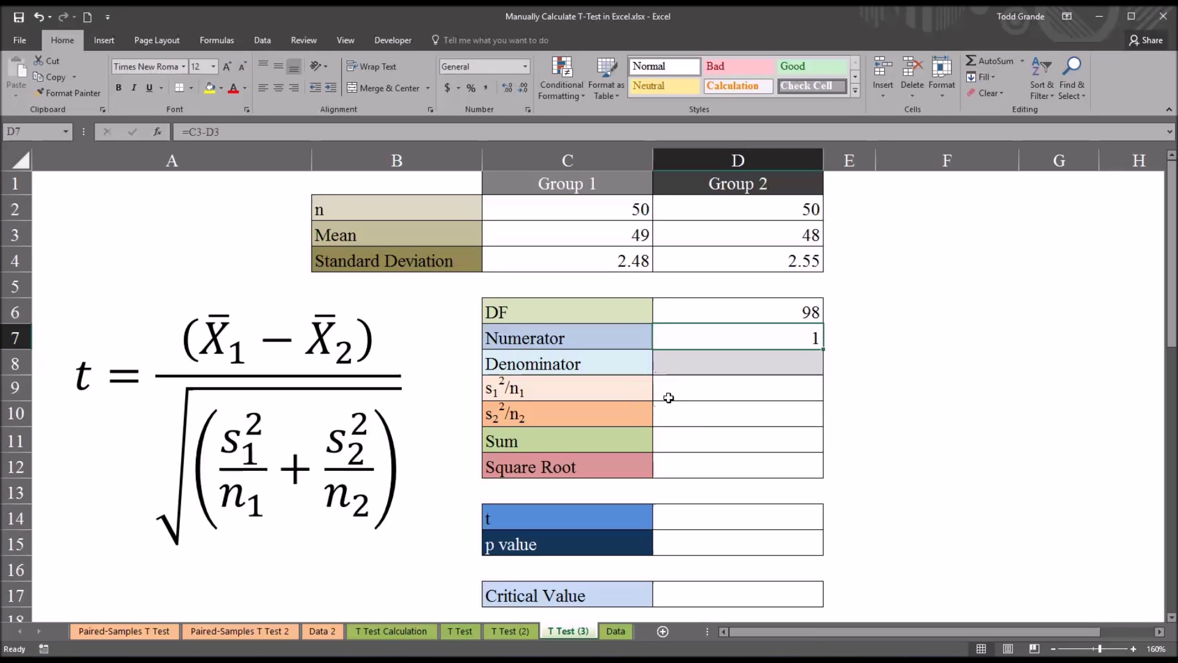
mouse_move(650, 393)
left_mouse_down()
mouse_move(678, 413)
mouse_move(676, 462)
left_mouse_up()
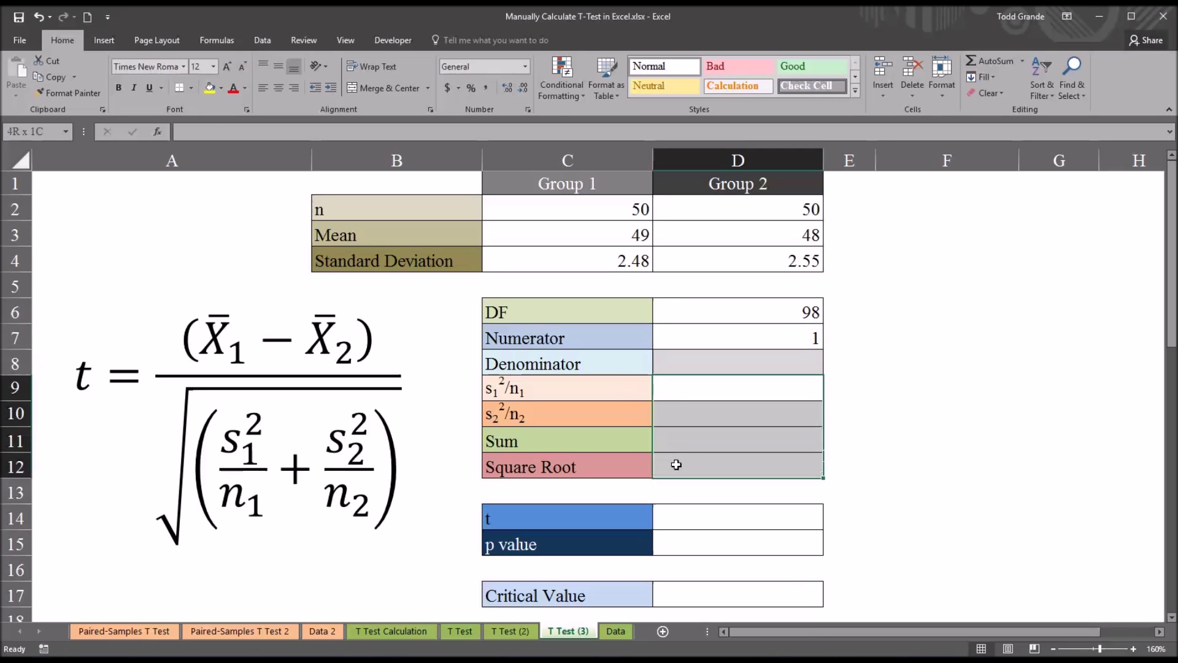
Enter =(C4^2)/C2 in D9 so the s1²/n1 row shows 0.12301.
left_click(678, 385)
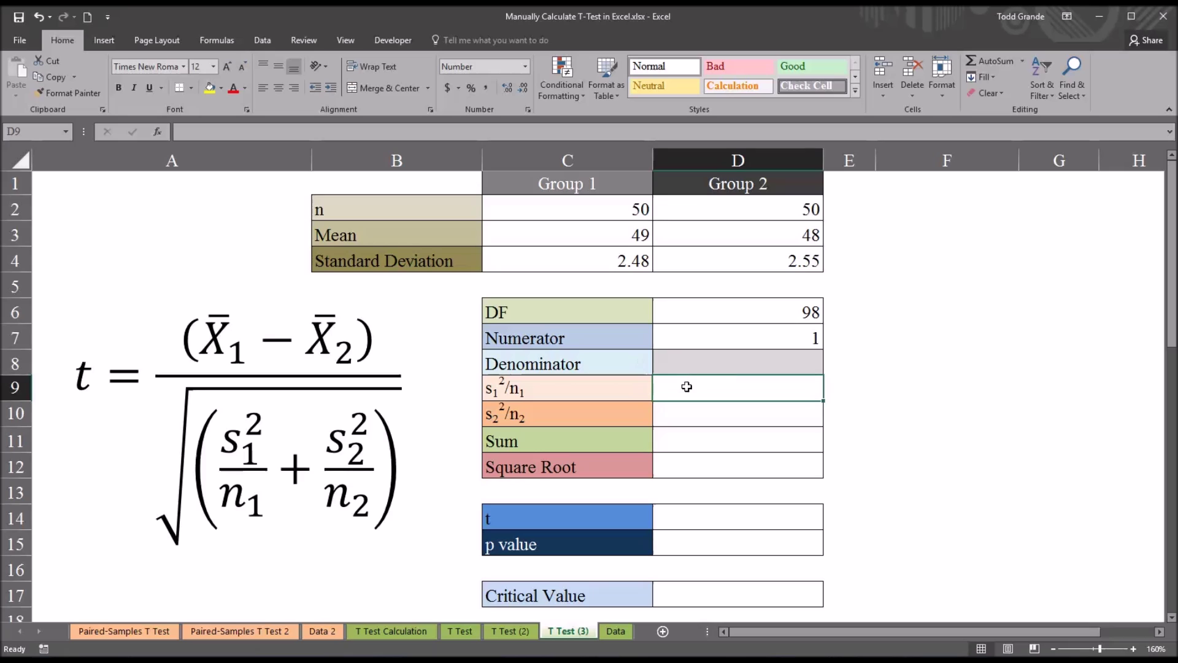
type("=")
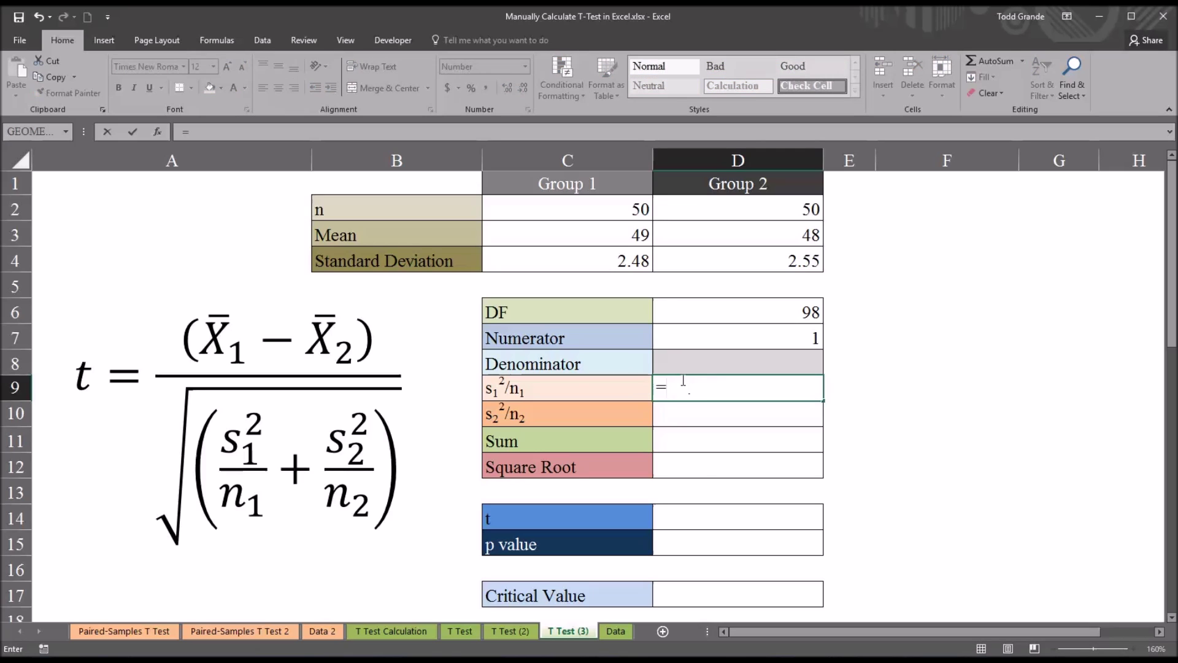
left_click(604, 266)
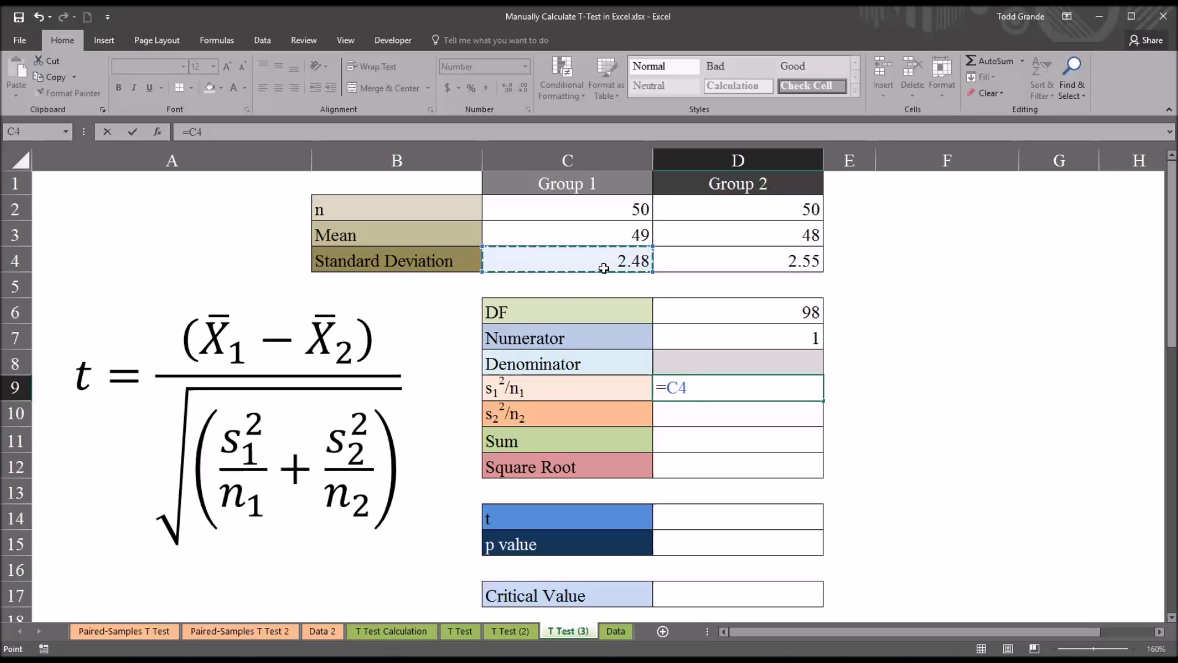
type("^2")
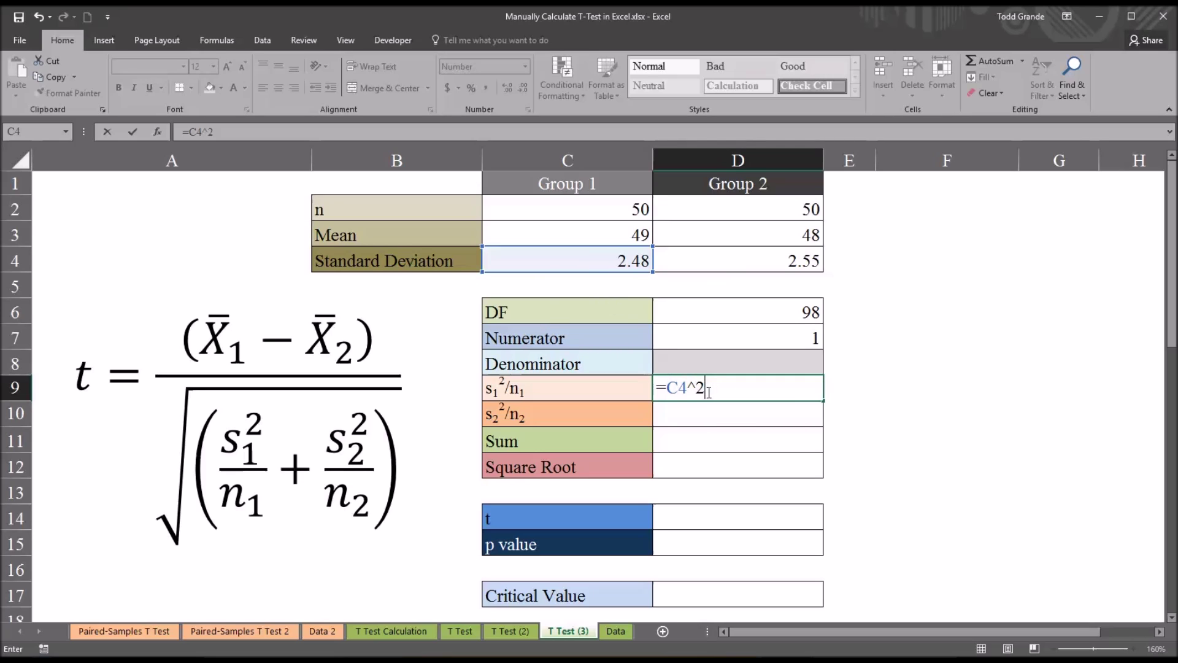
type(")")
left_click(668, 387)
type("((")
left_click(723, 392)
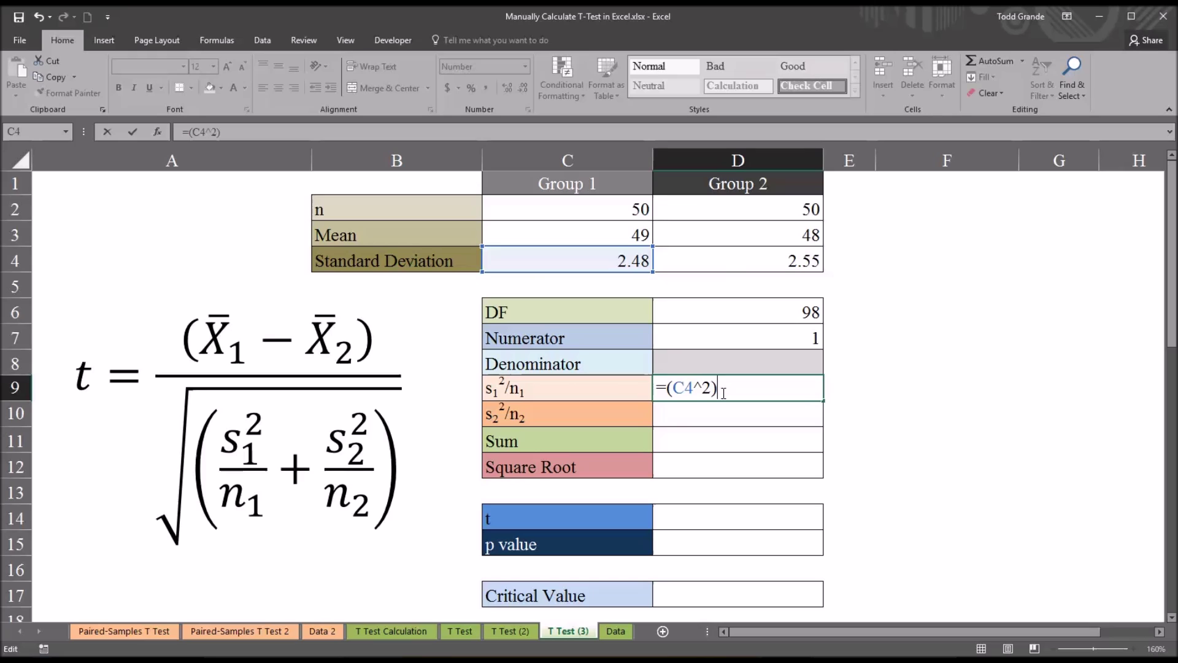
type("/")
left_click(563, 214)
key("Return")
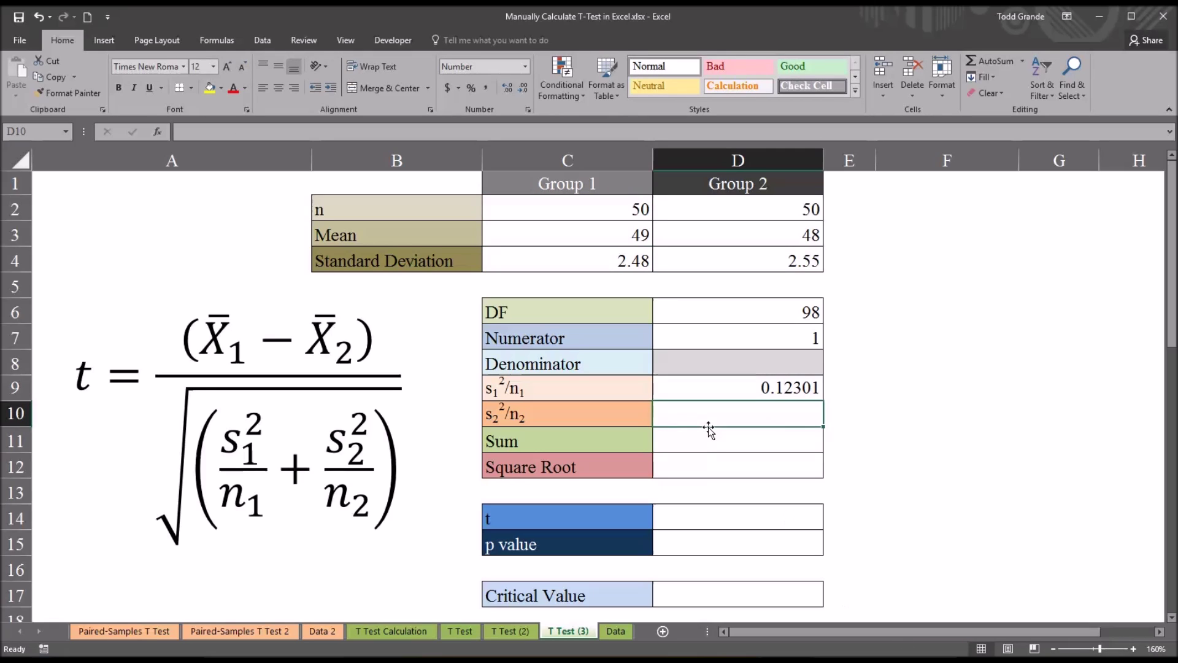
type("=")
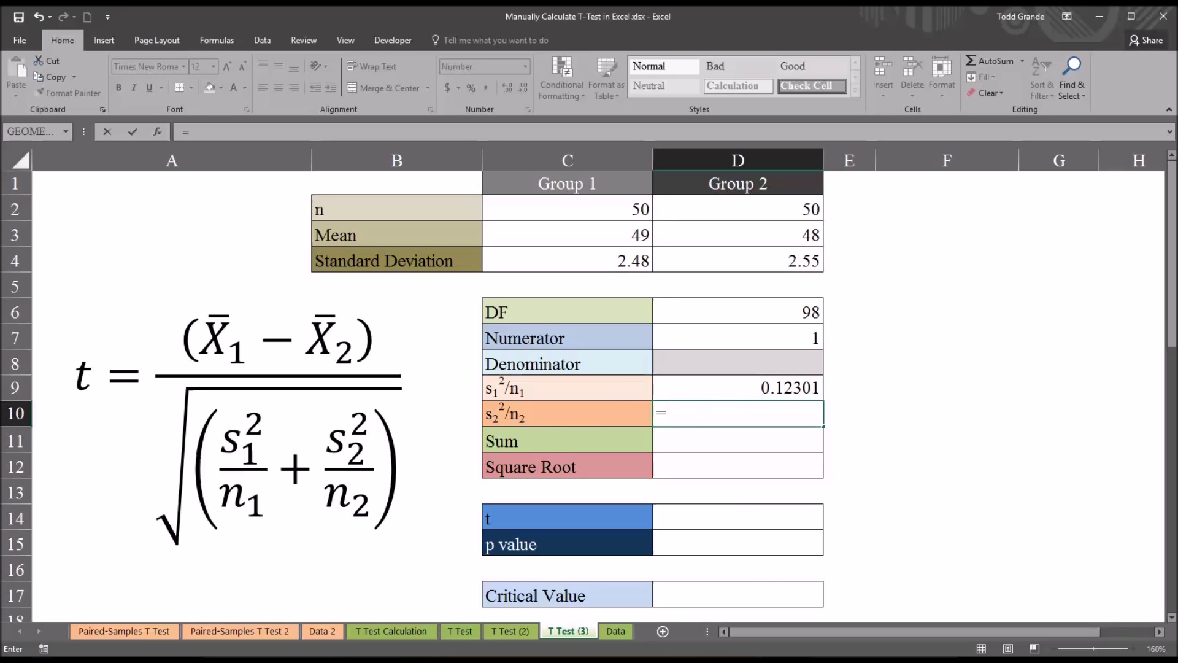
type("(")
Complete =(D4^2)/D2 in D10 so the s2²/n2 row shows 0.13005.
left_click(706, 264)
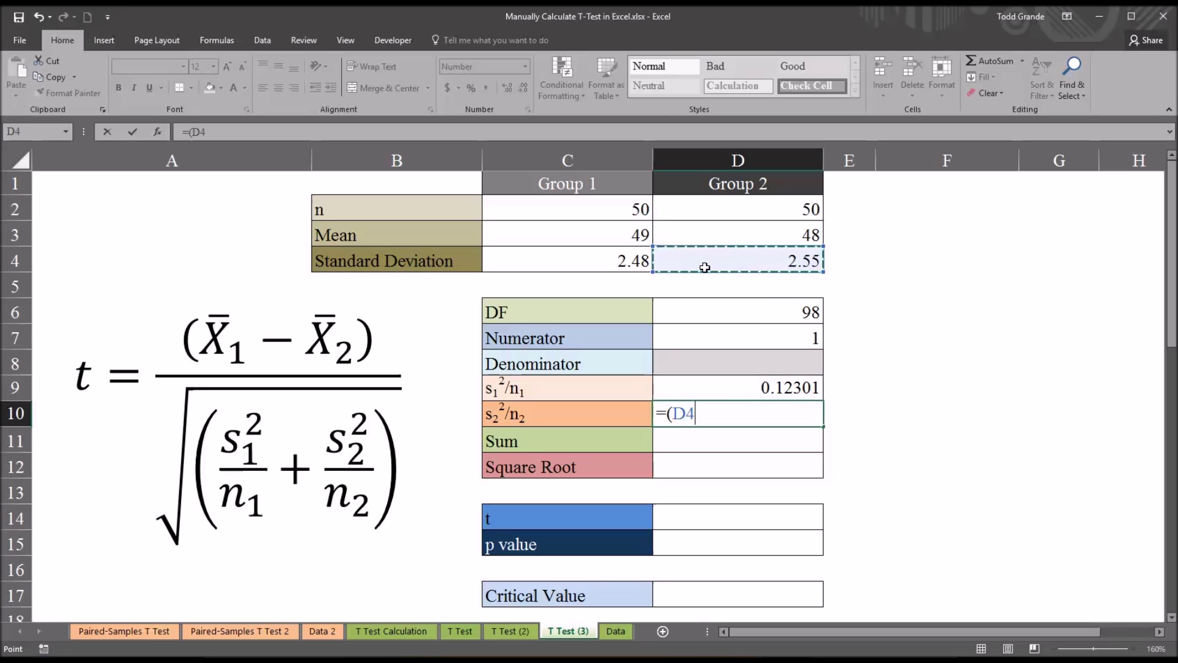
type("^2")
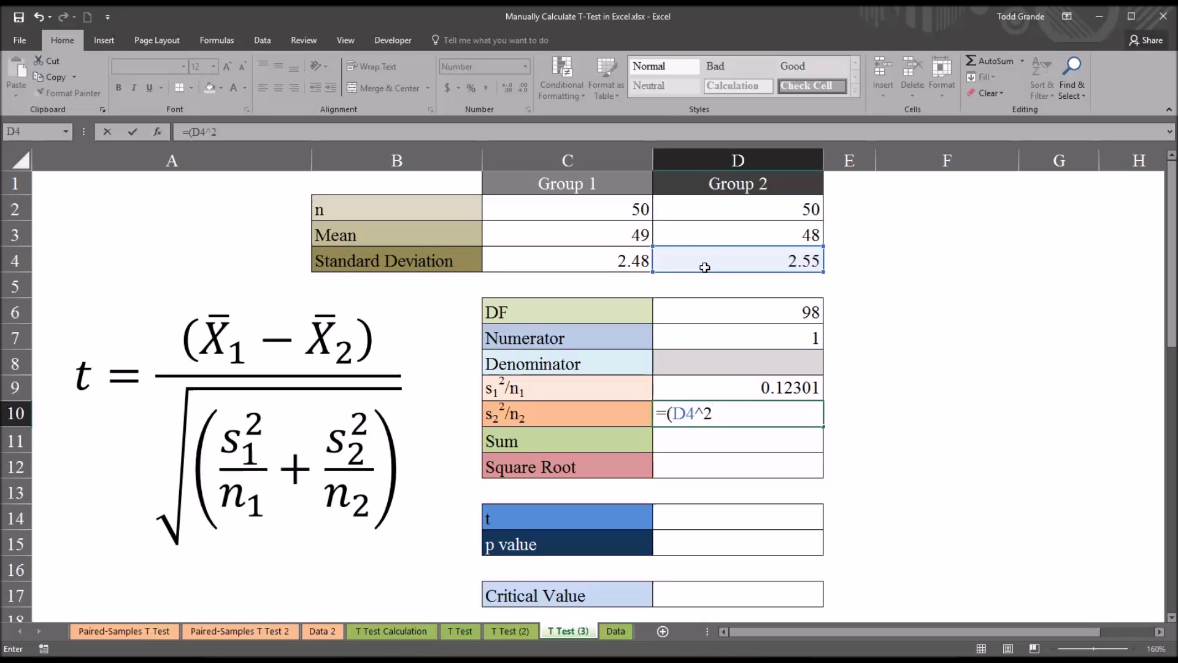
type(")/")
left_click(718, 214)
key("Return")
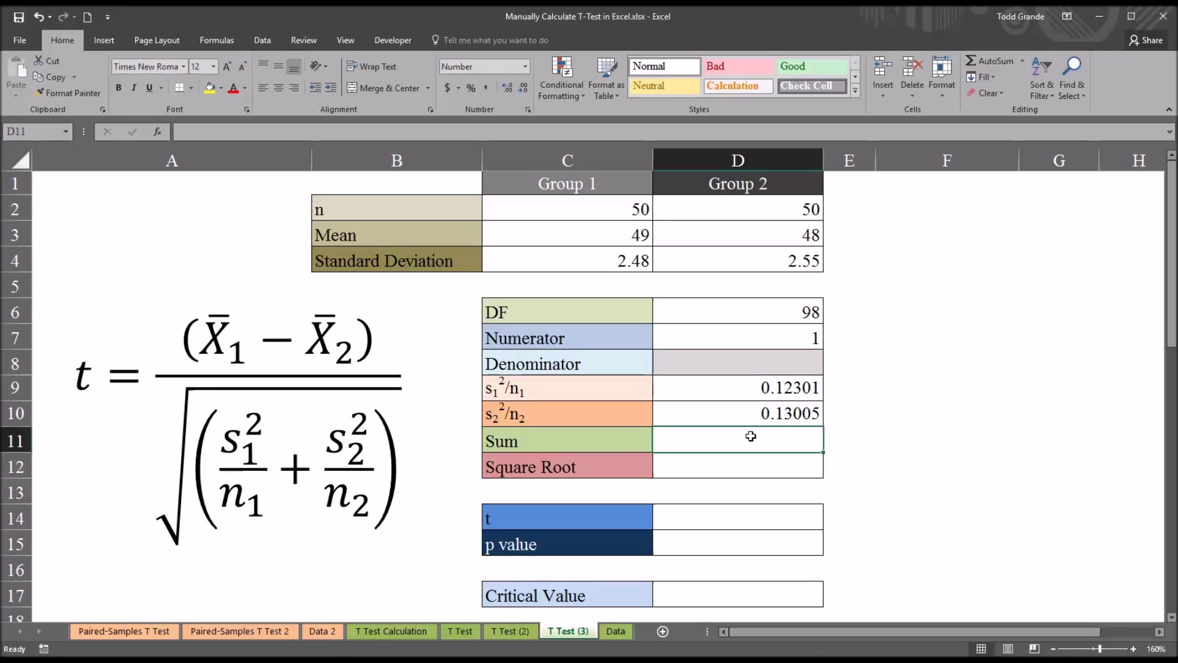
Enter =D9+D10 in D11 so the Sum row shows 0.25306.
type("=")
left_click(719, 391)
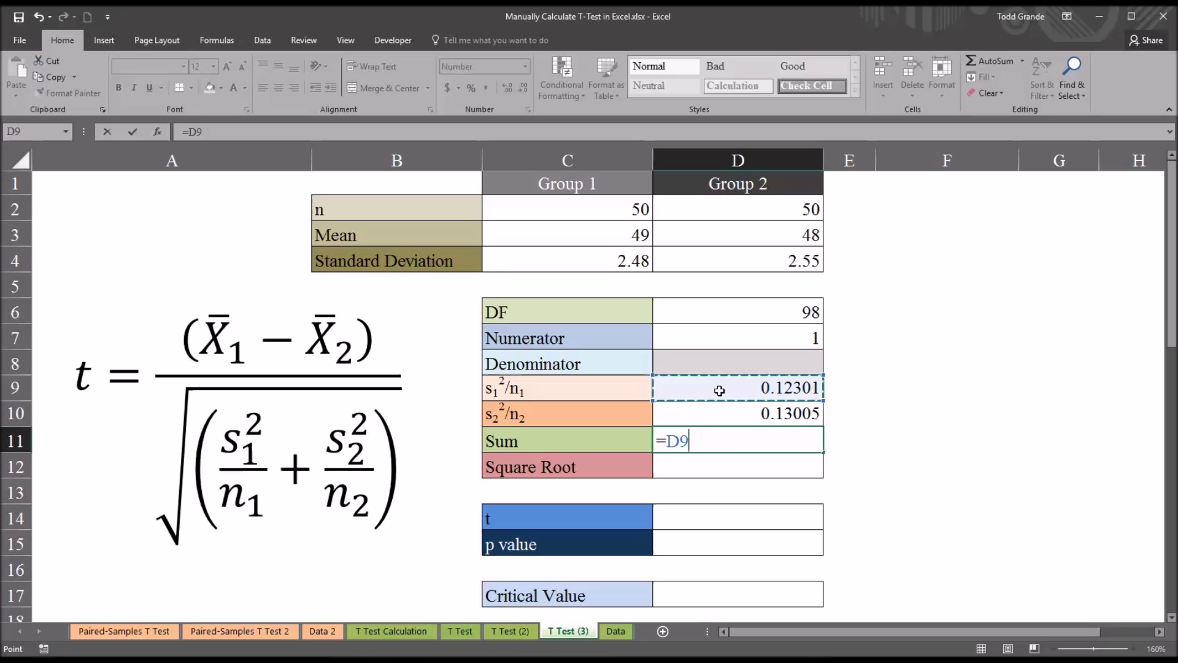
type("+")
left_click(717, 414)
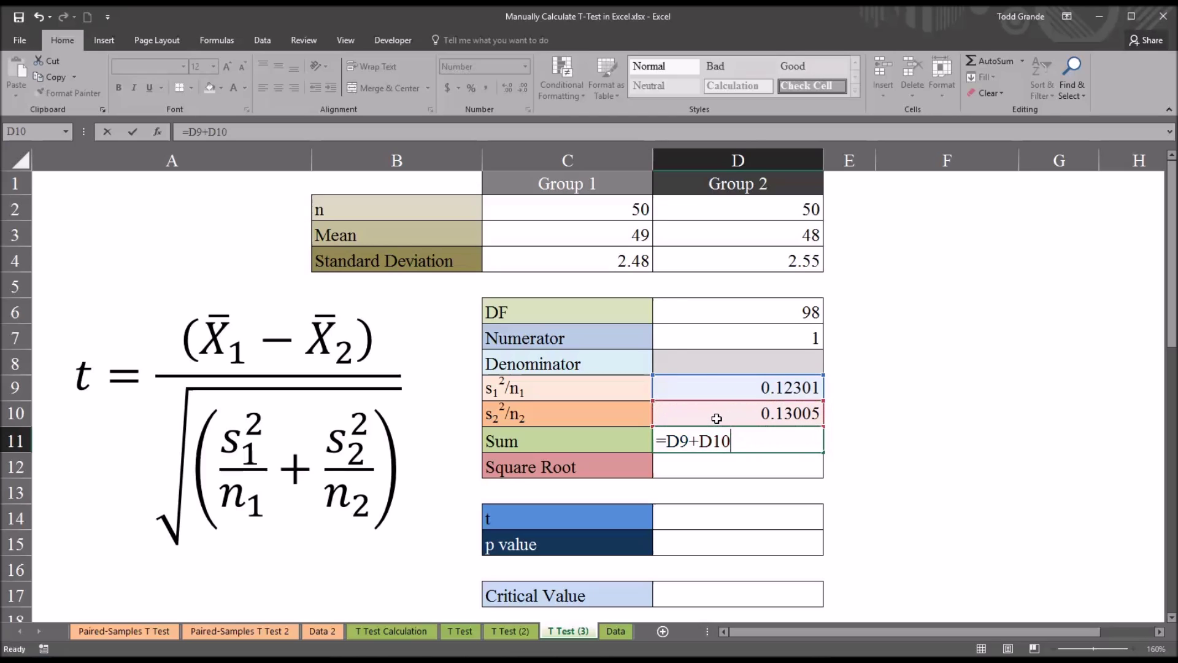
key("Return")
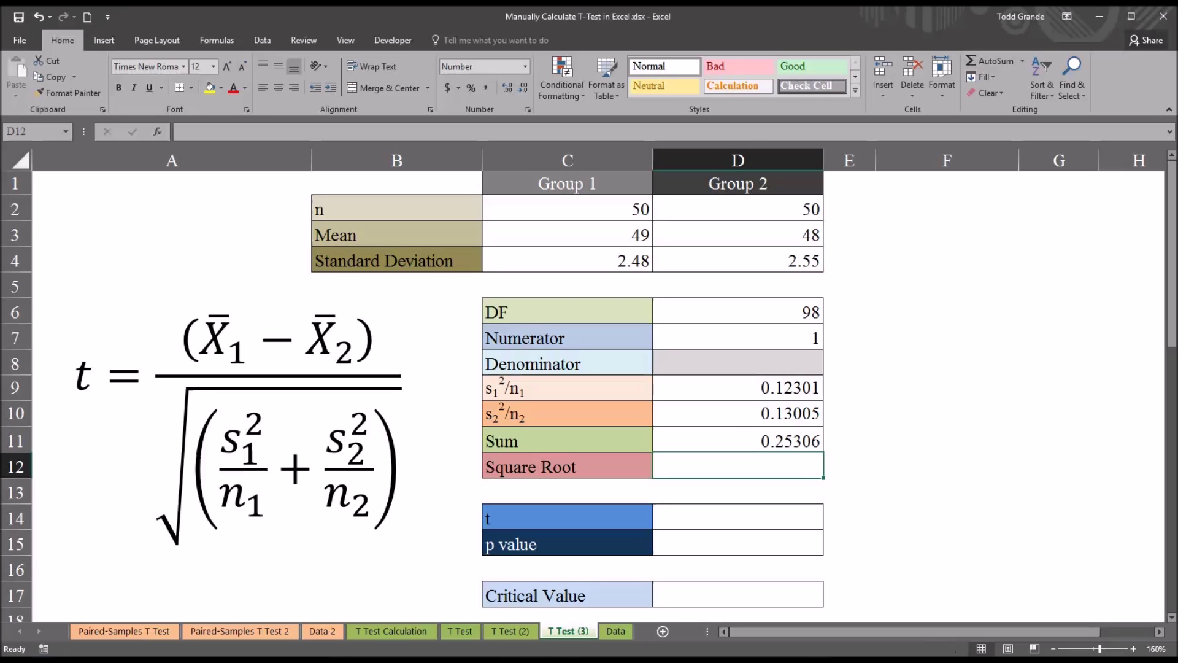
Enter =SQRT(D11) in D12 so the Square Root row shows 0.50305.
type("=")
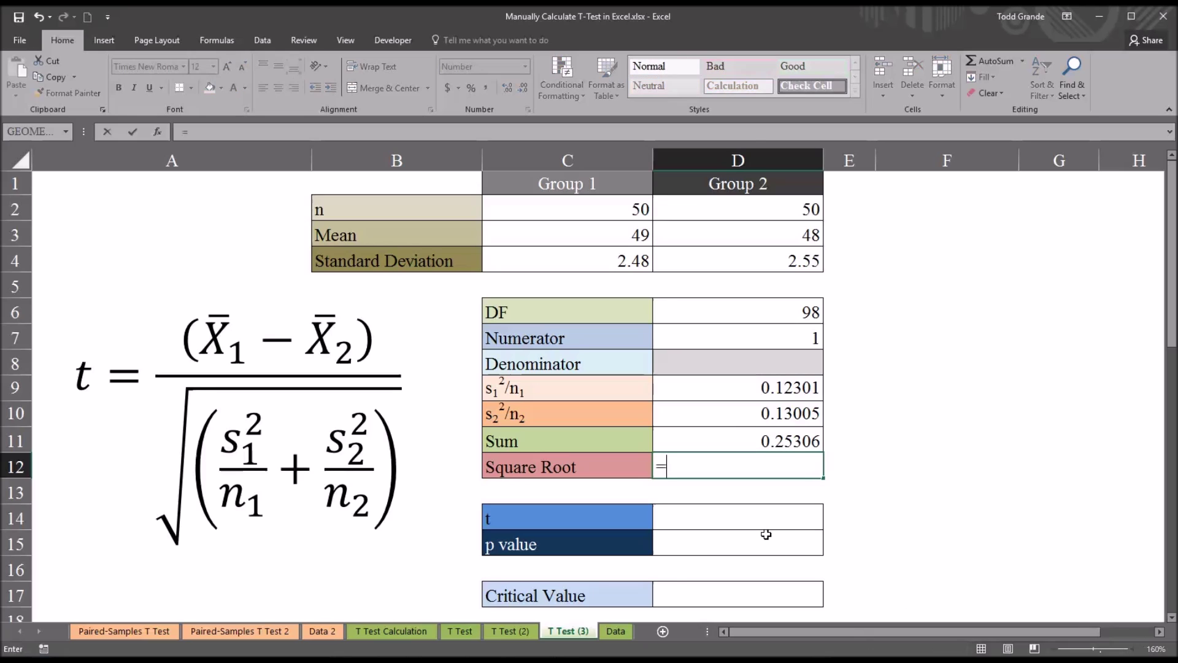
type("sqrt")
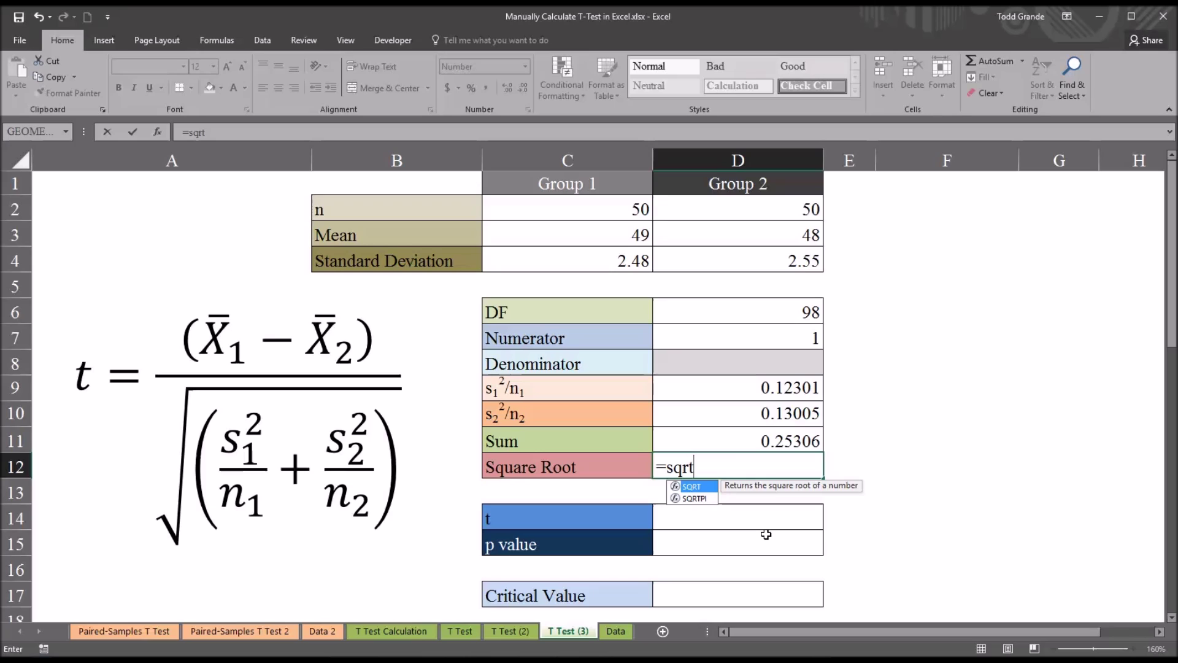
type("(")
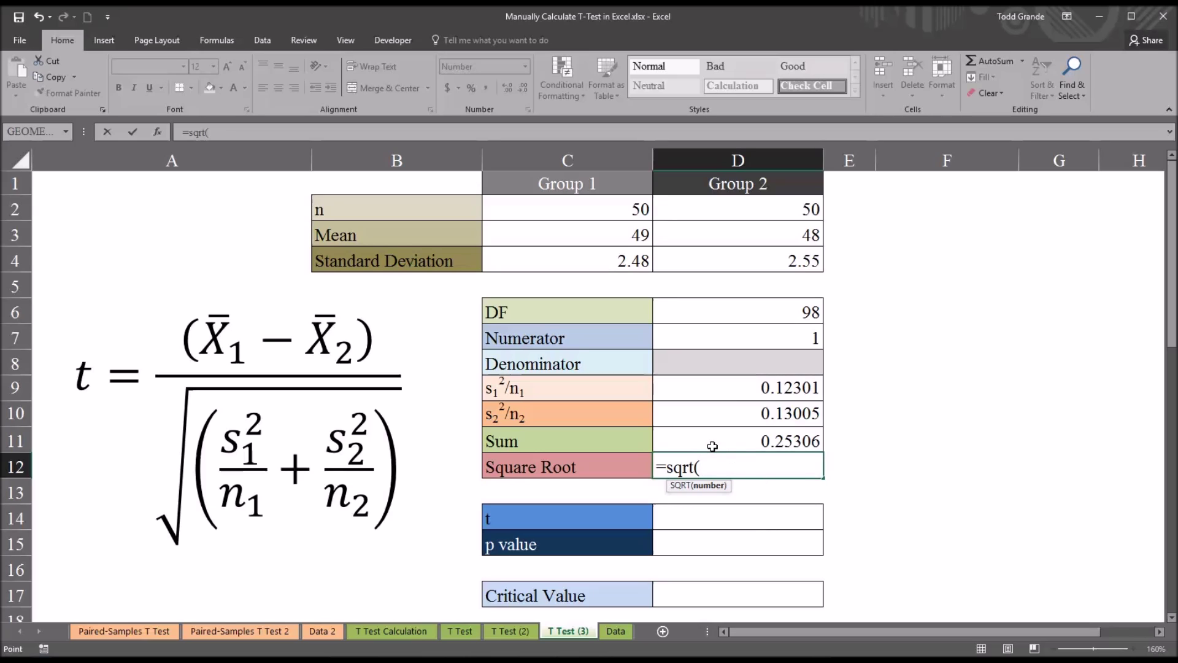
left_click(717, 448)
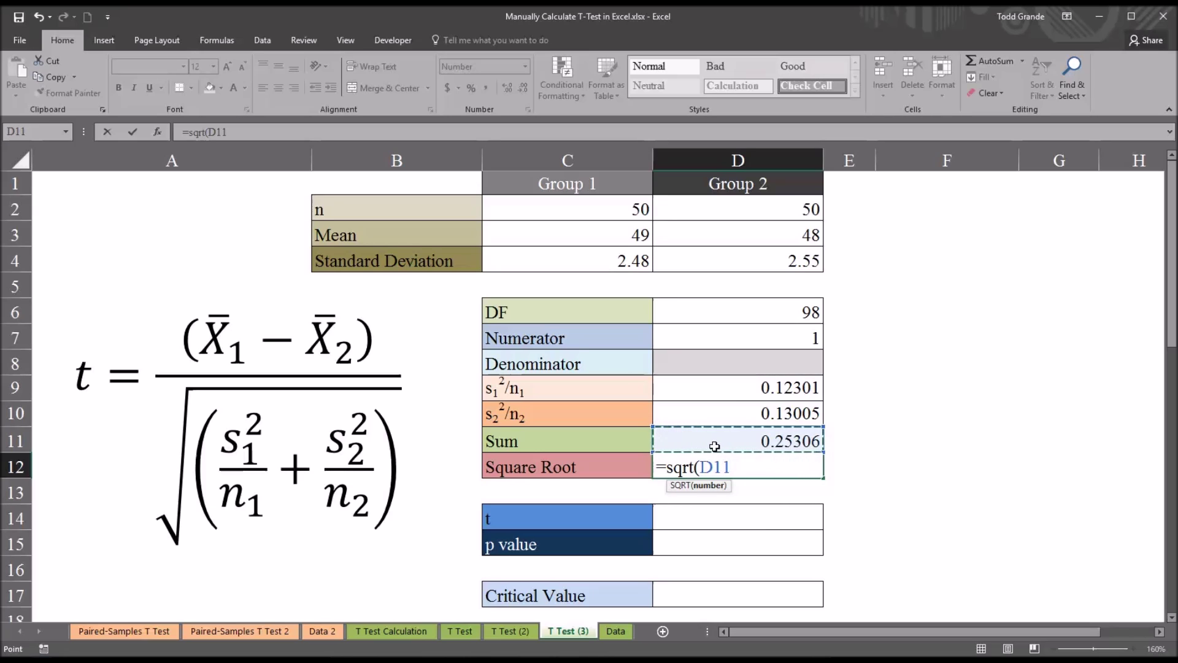
type(")")
key("Return")
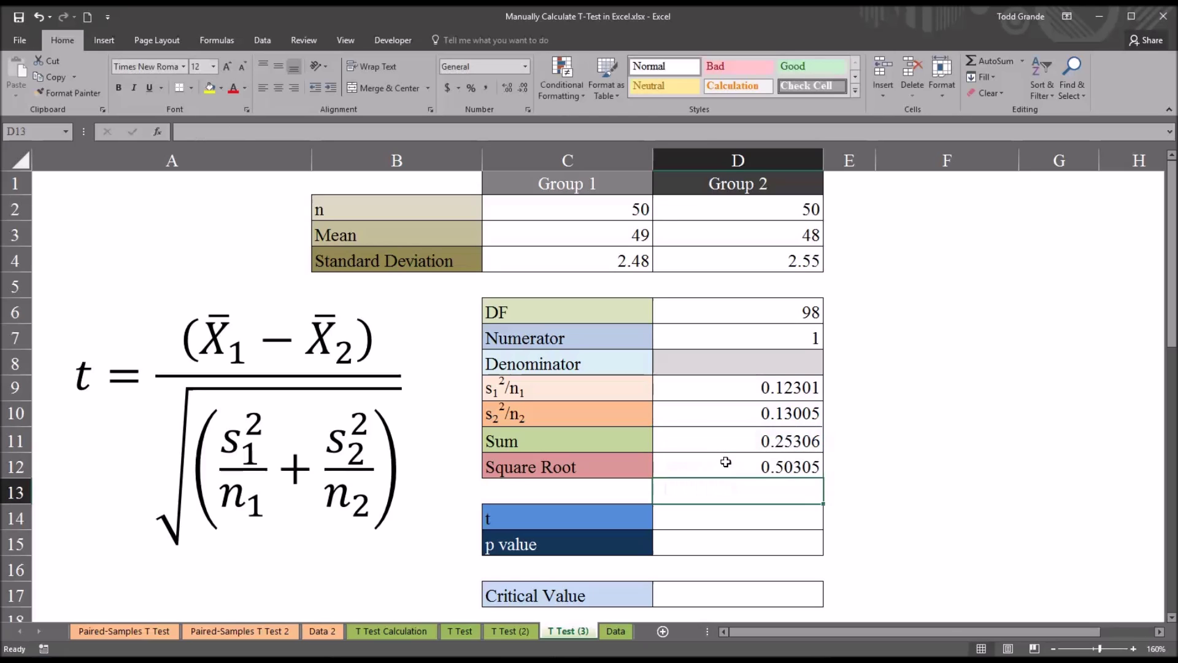
left_click(726, 460)
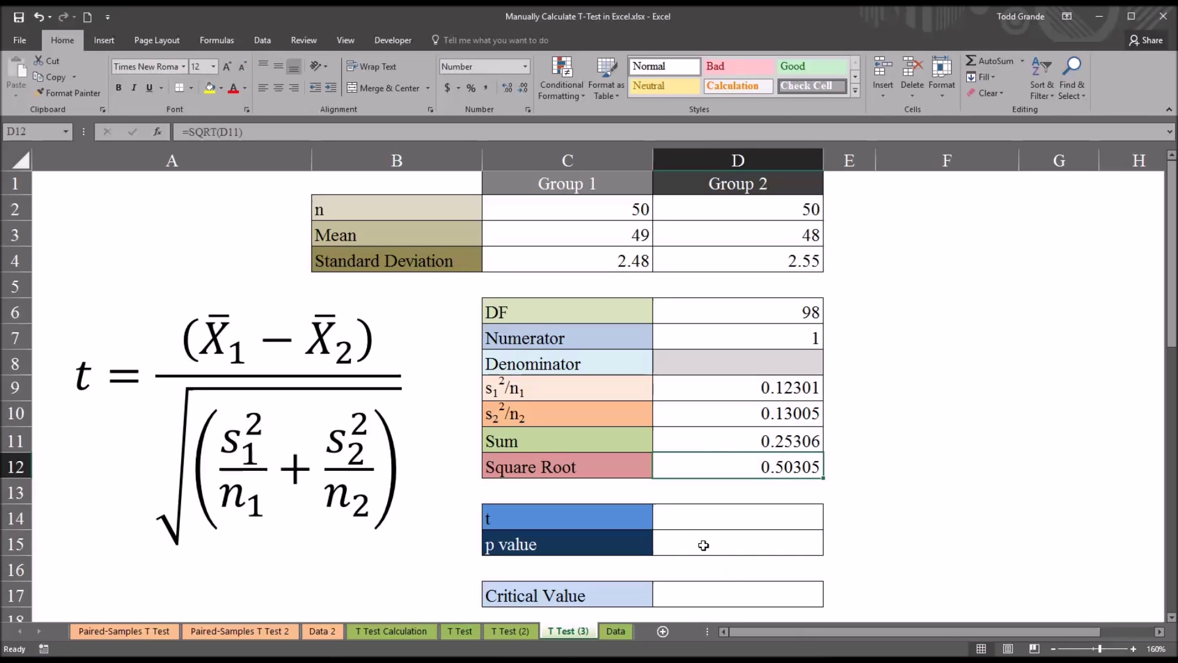
Enter =D7/D12 in D14 so the t row shows 1.98788.
left_click(685, 522)
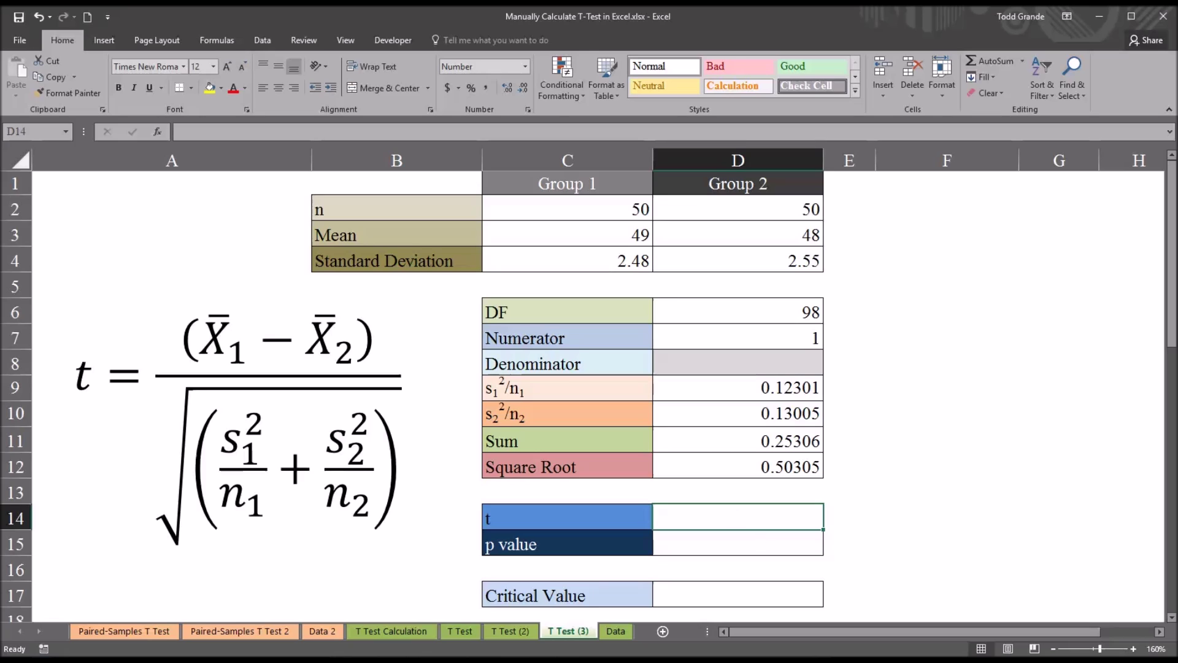
type("=")
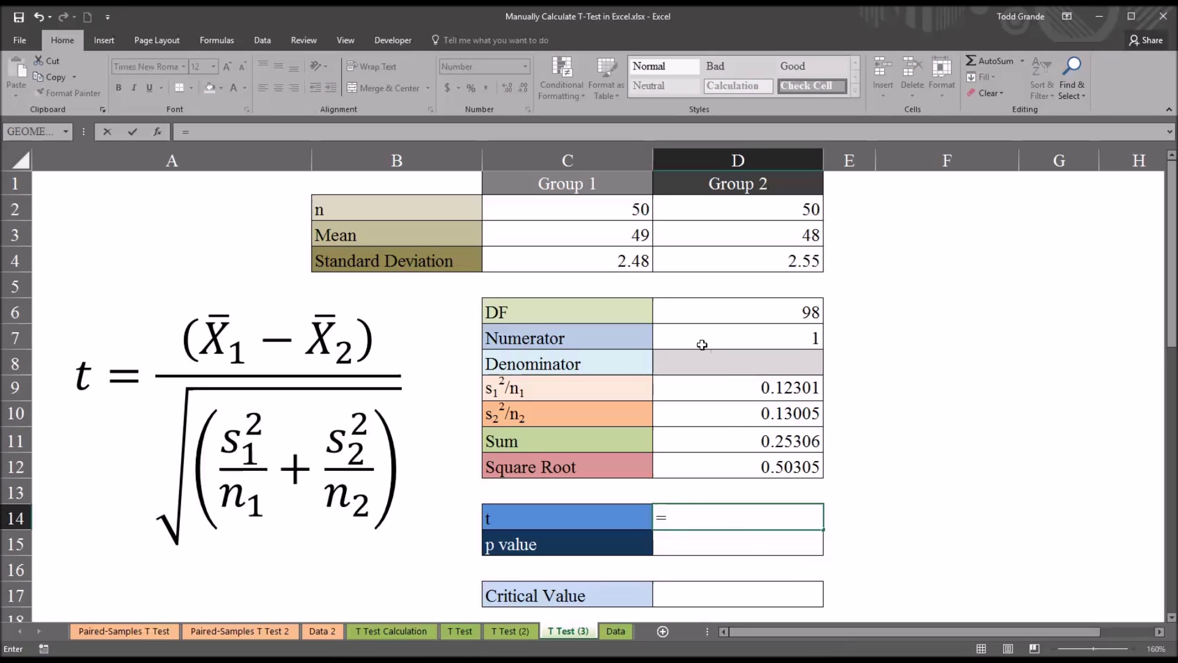
left_click(703, 345)
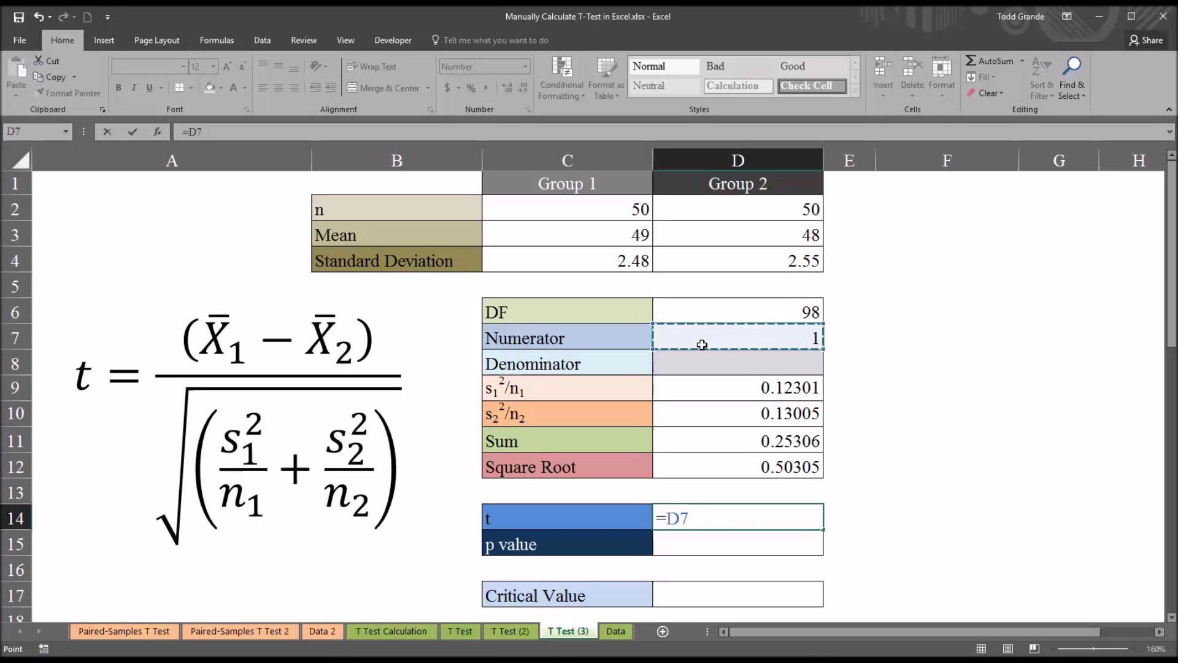
type("/")
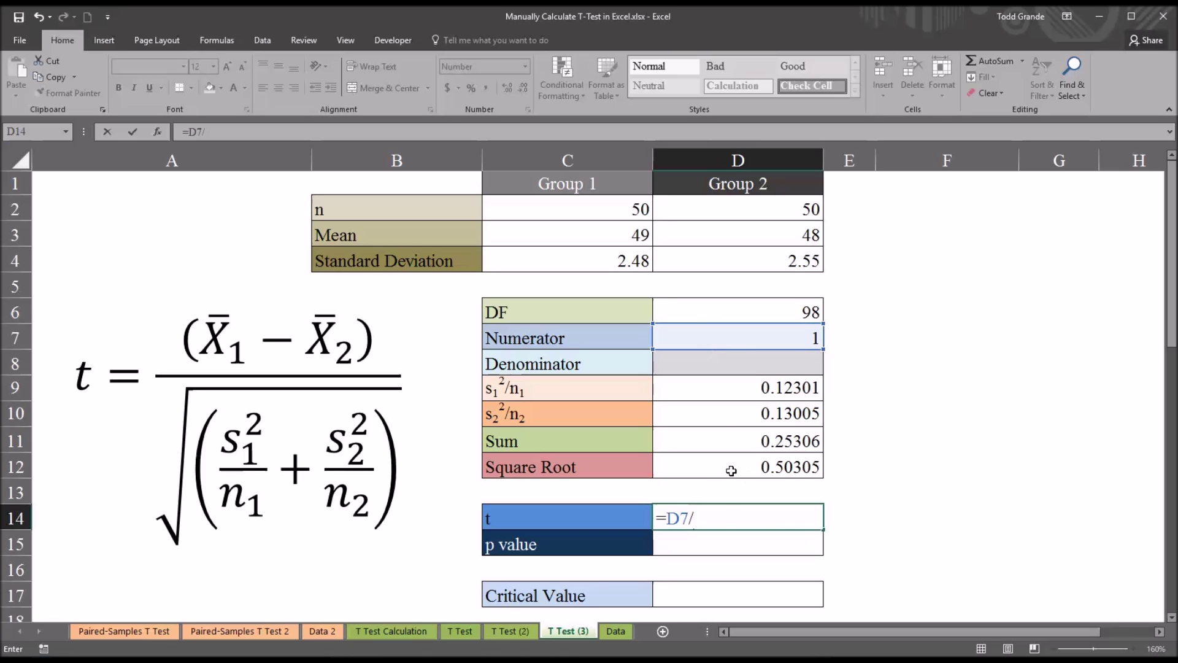
left_click(711, 469)
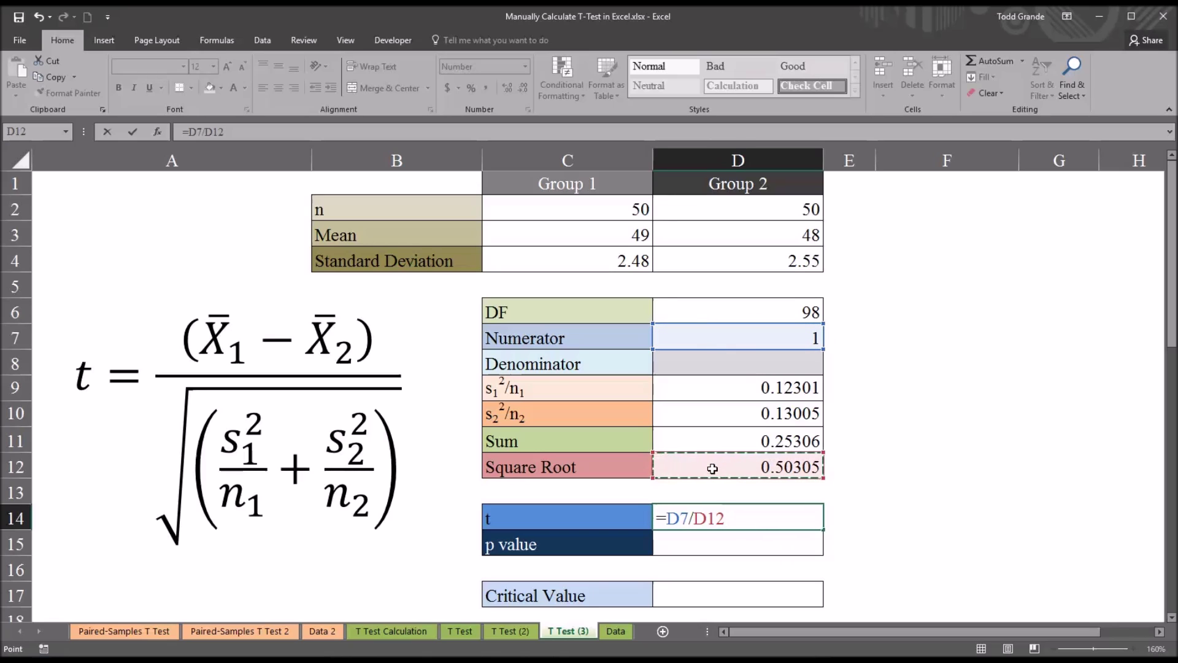
key("Return")
left_click(736, 521)
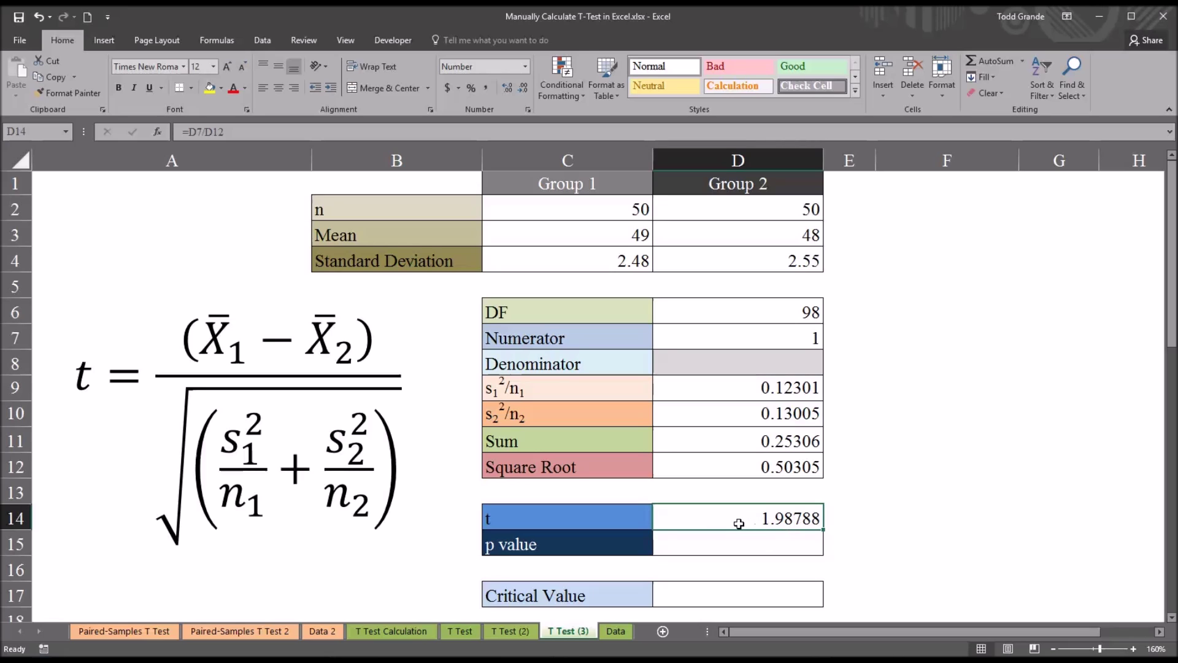
left_click(772, 542)
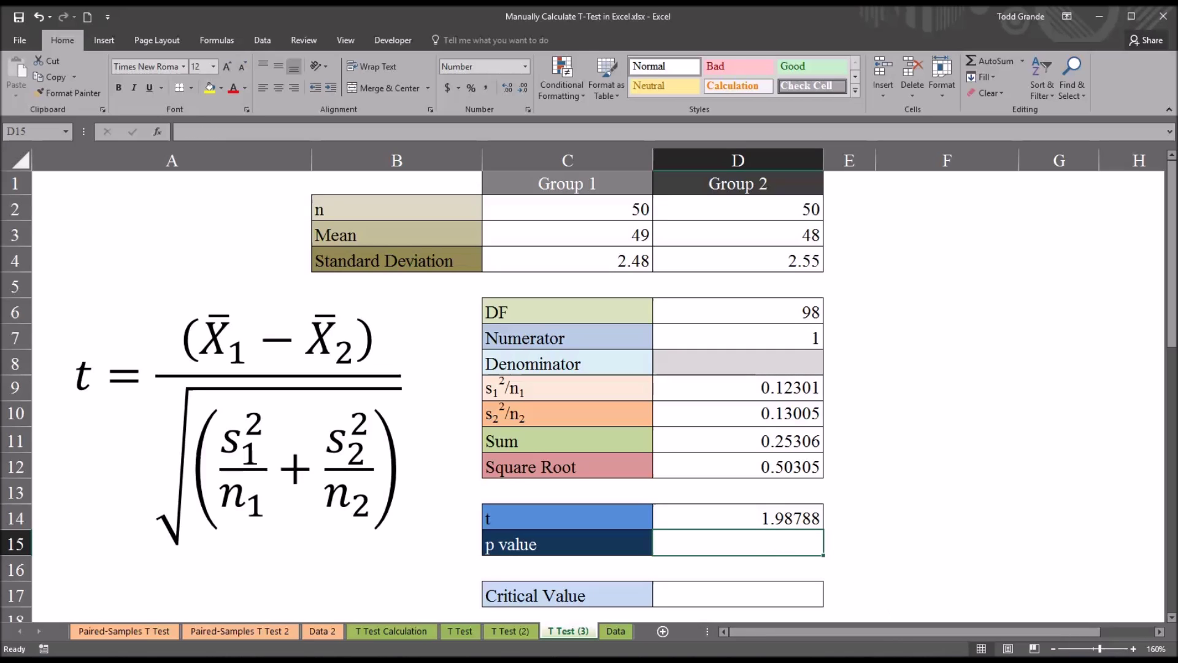
Enter =T.DIST.2T(D14,D6) in D15 for a two-tailed p value of 0.04962.
type("=")
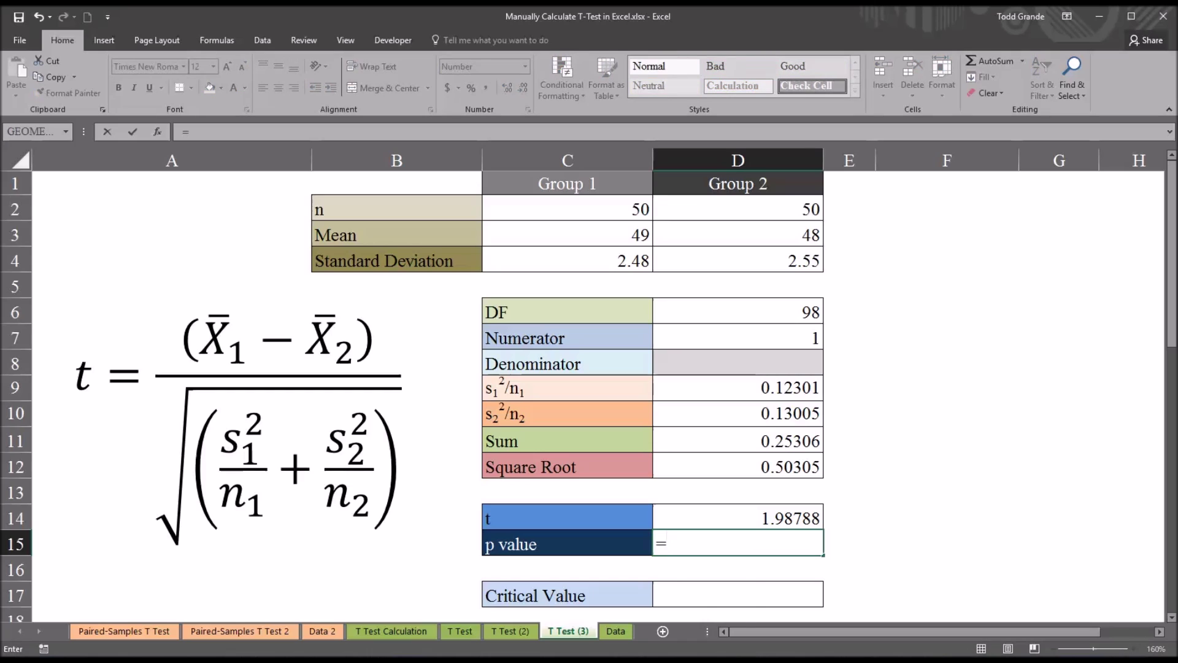
type("t.d")
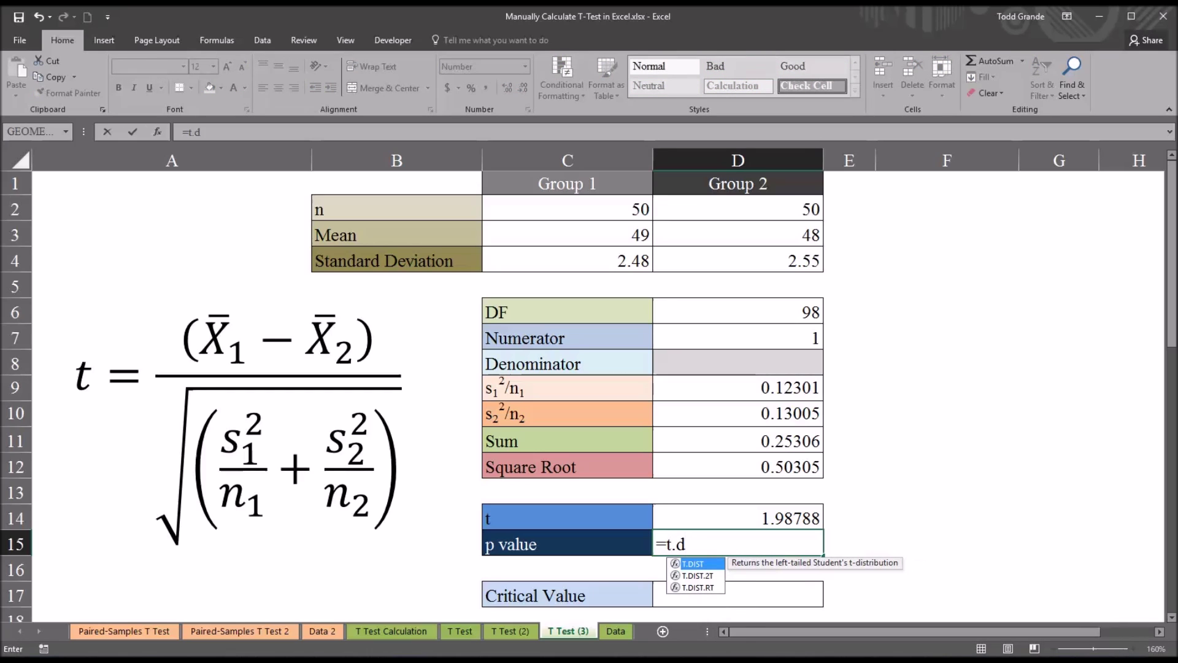
double_click(695, 575)
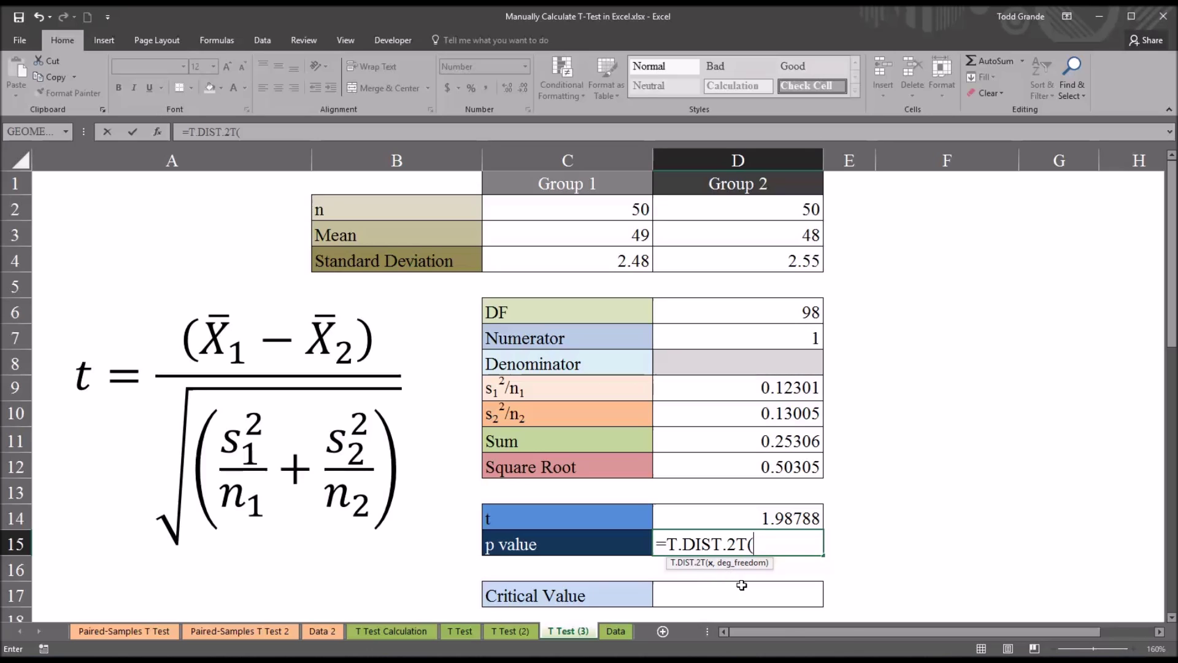
left_click(725, 521)
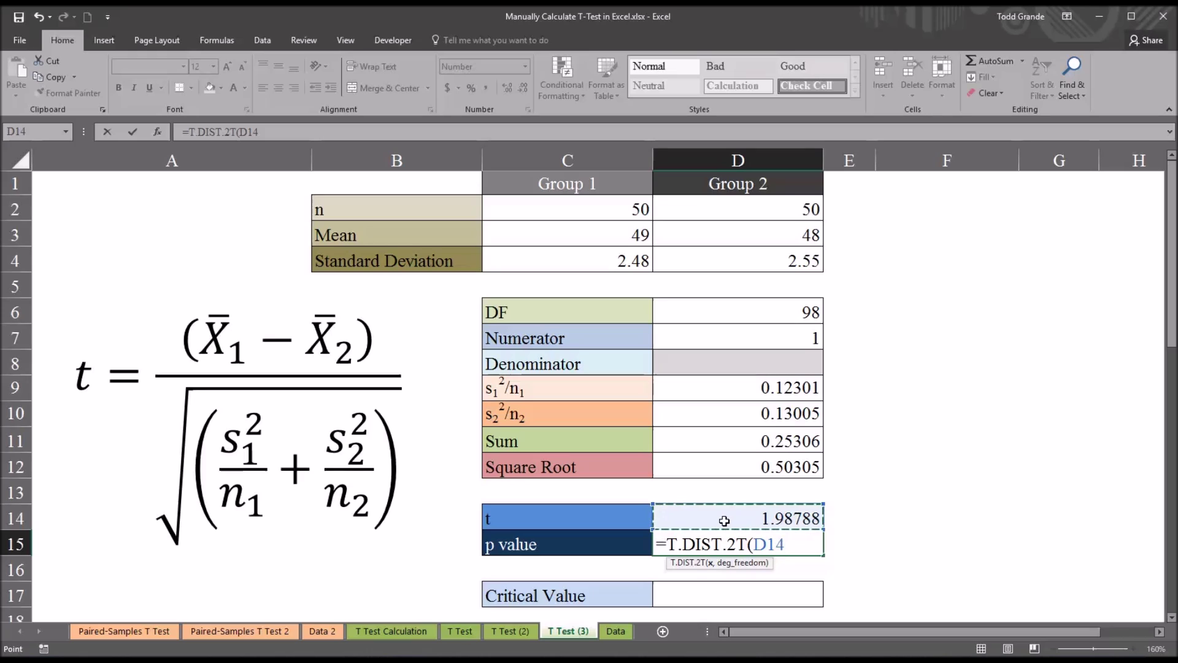
type(",")
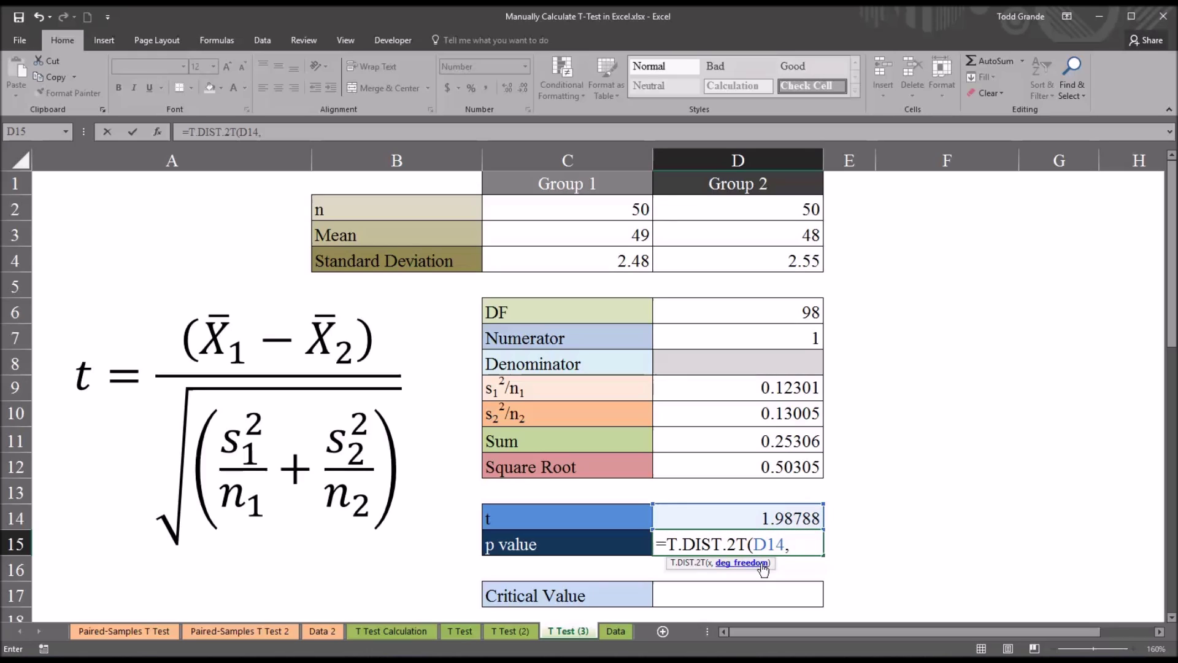
left_click(694, 314)
key("Return")
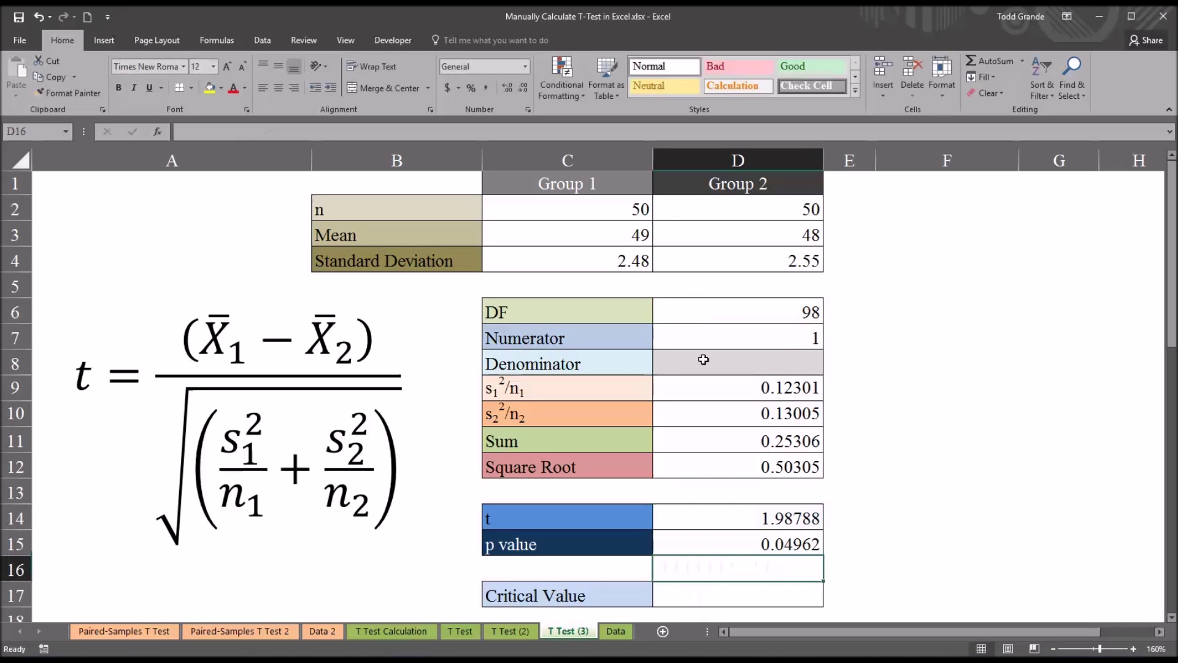
left_click(708, 546)
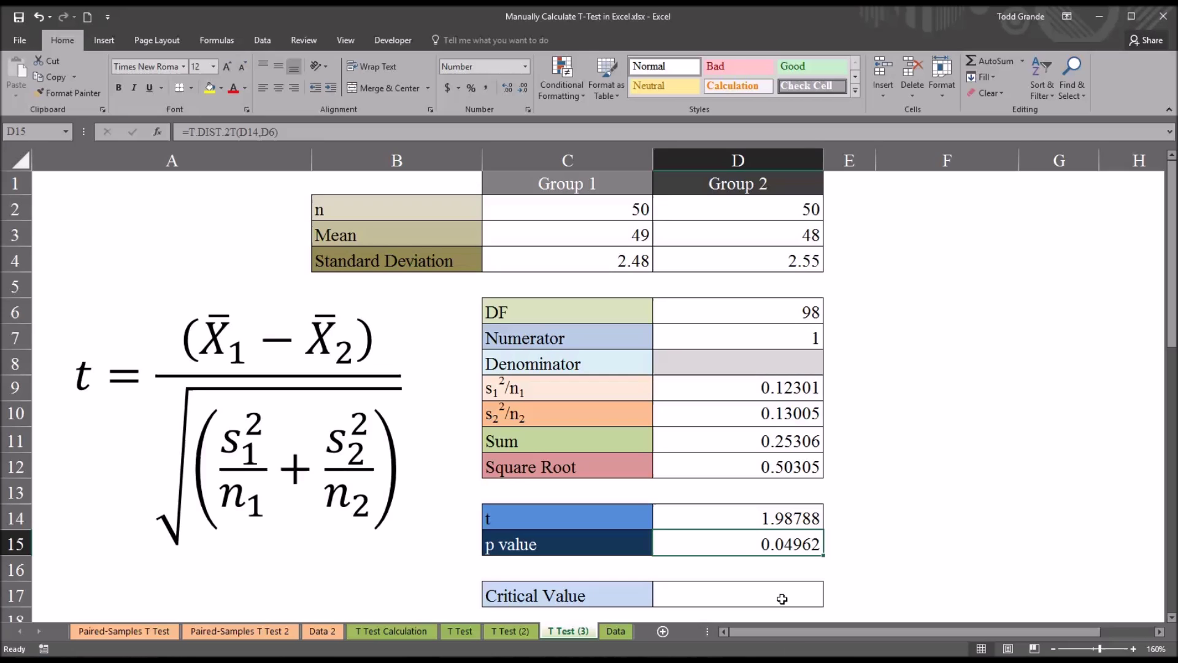
Enter =T.INV.2T(0.05,D6) in D17 for a critical value of 1.98447.
left_click(739, 595)
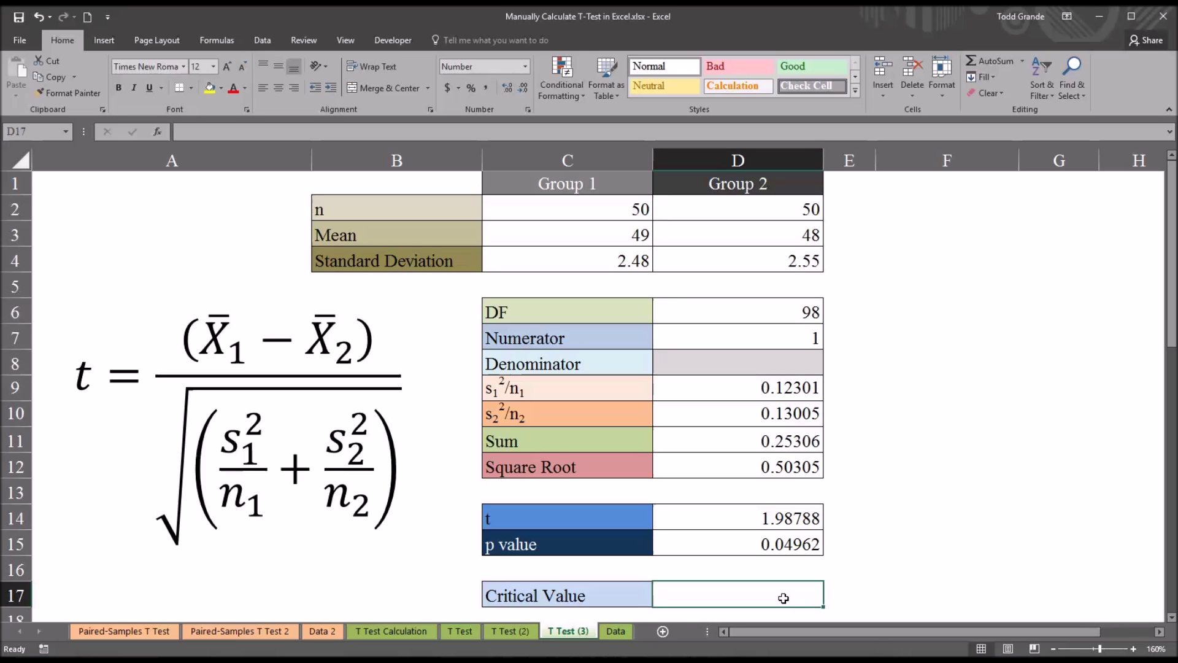
type("=t")
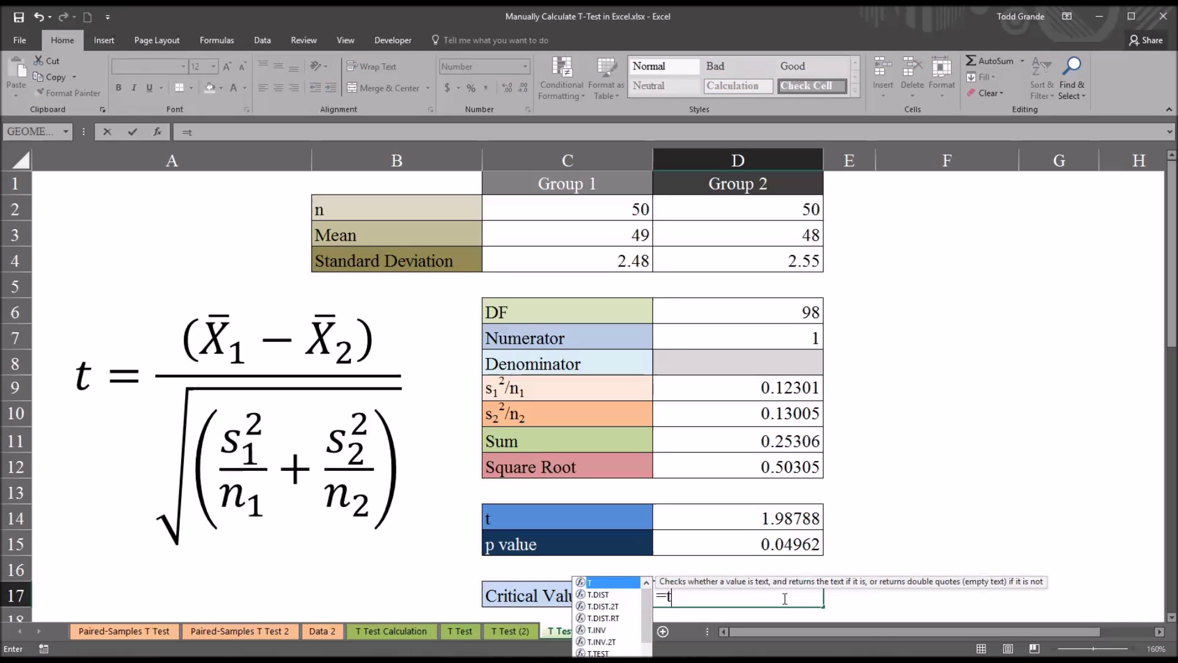
type(".inv")
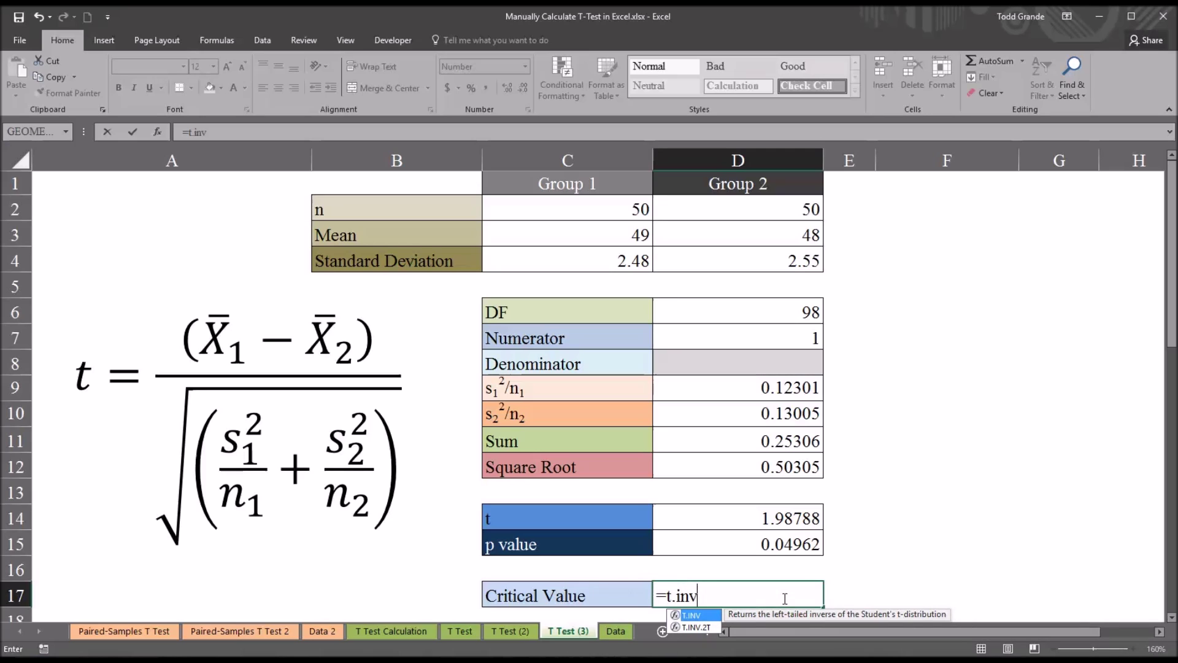
left_click(697, 626)
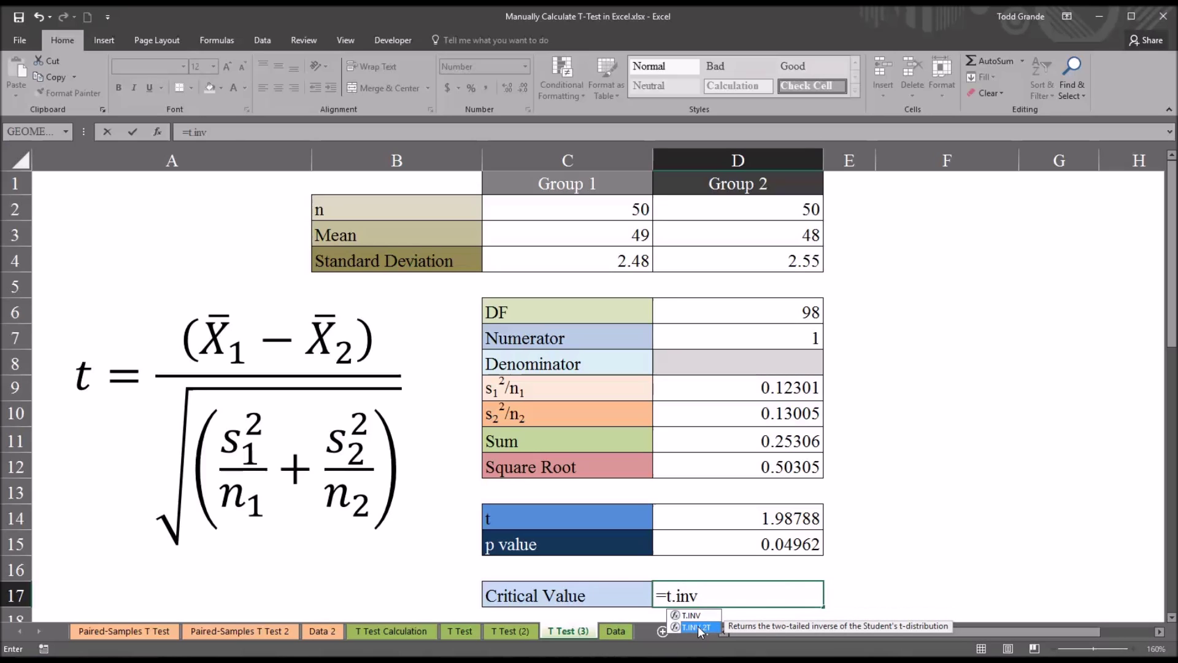
double_click(698, 626)
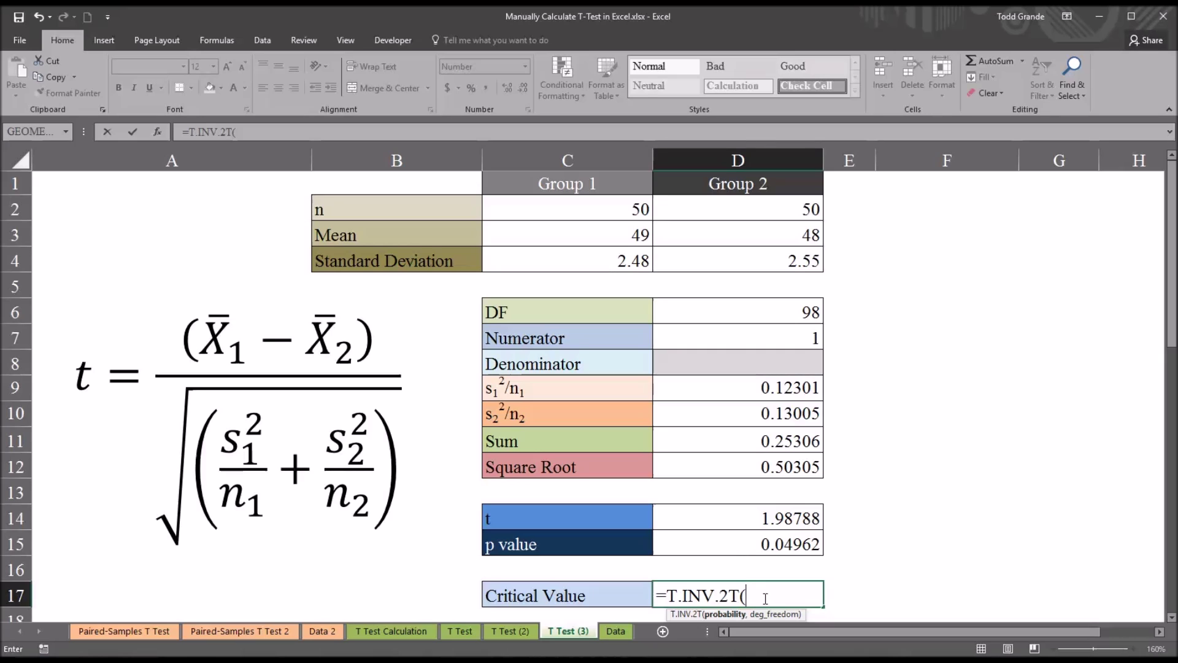
type(".05,")
left_click(721, 317)
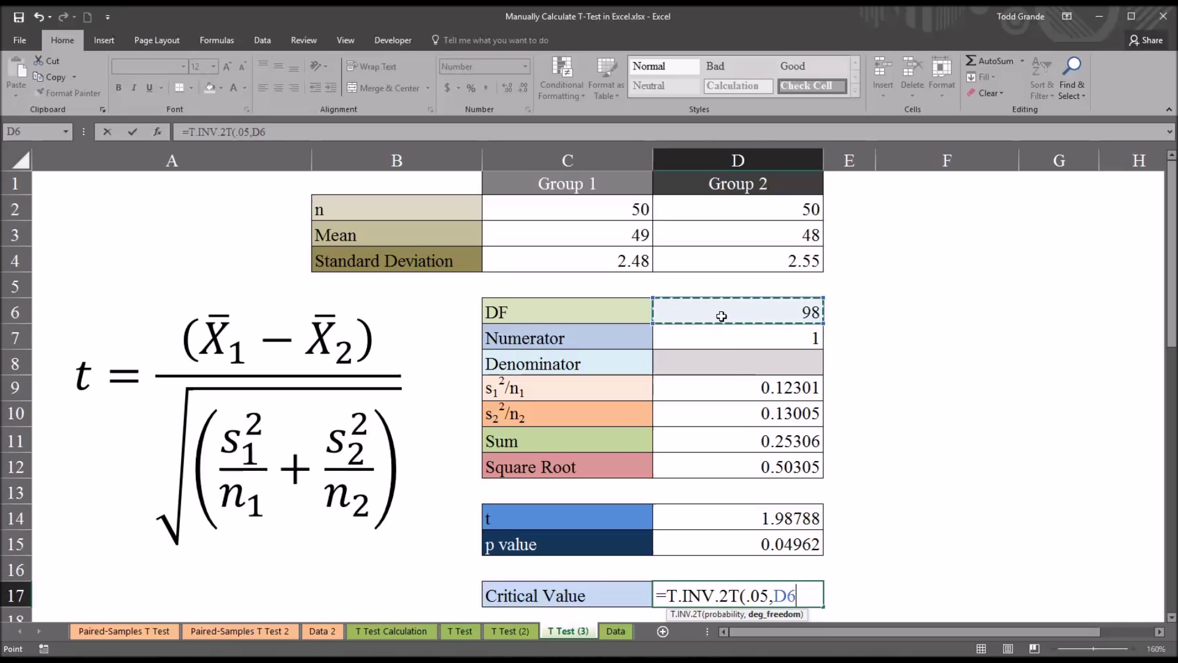
key("Return")
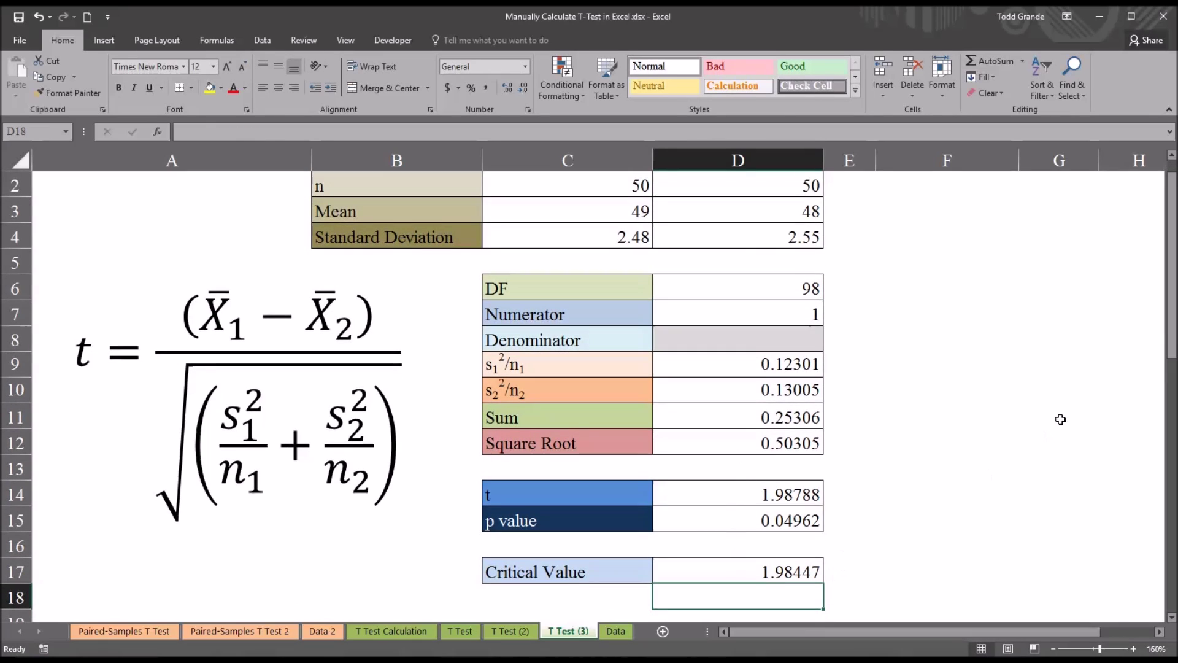
scroll(1060, 415, "up", 1)
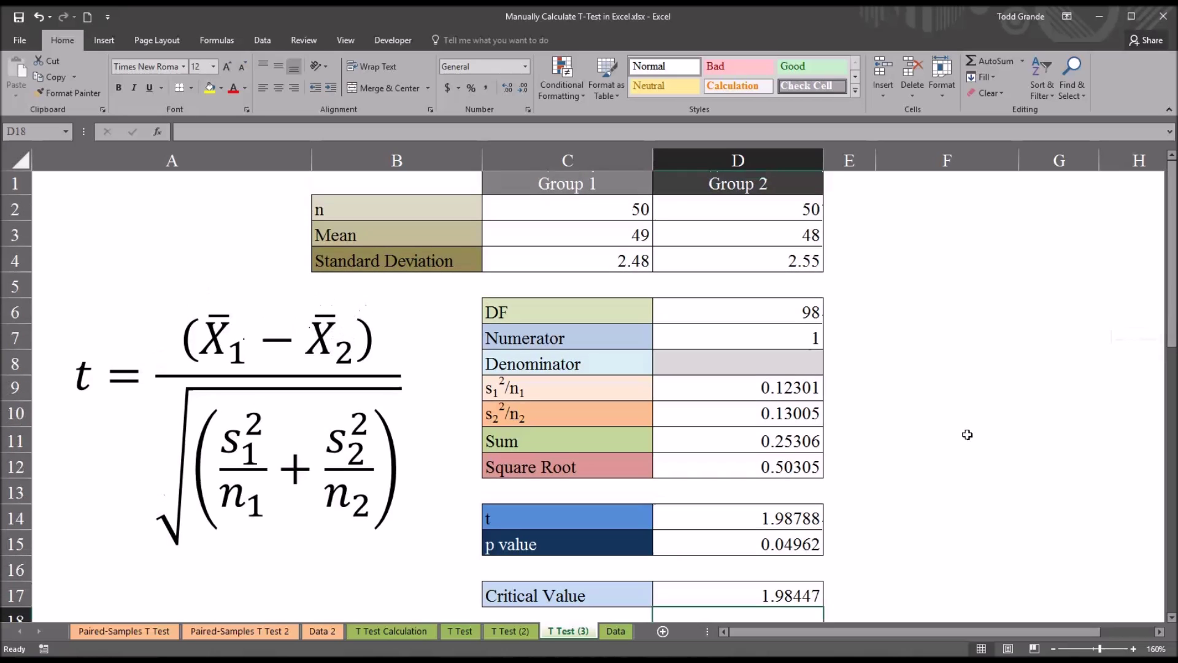
left_click(777, 603)
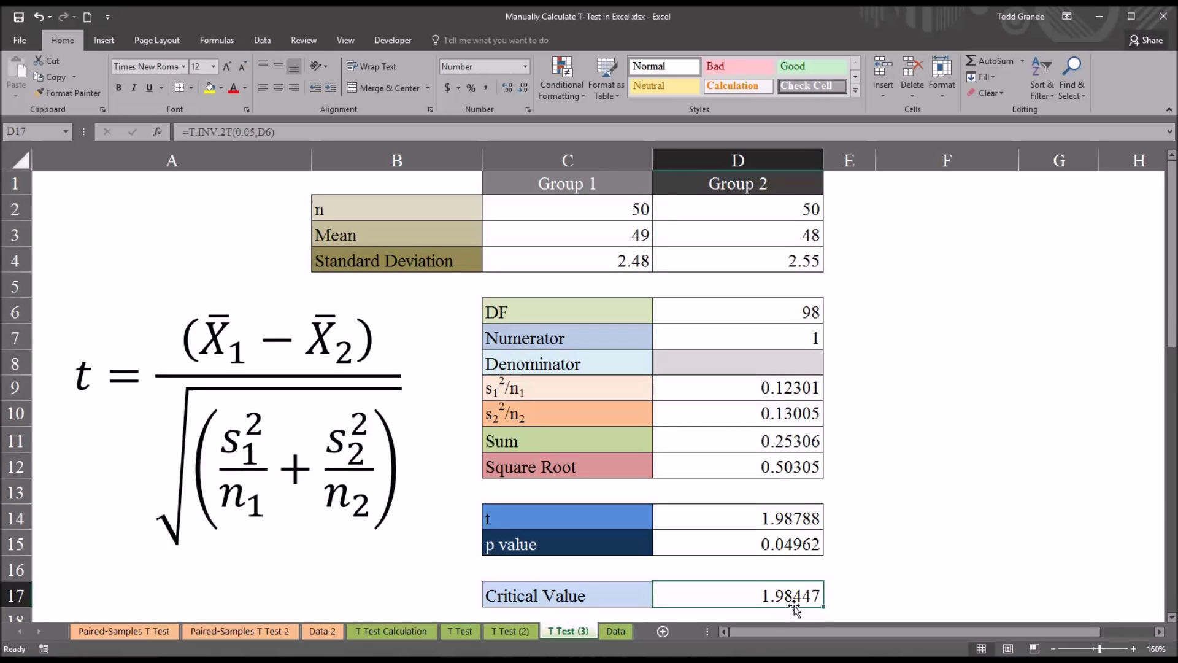
left_click(739, 521)
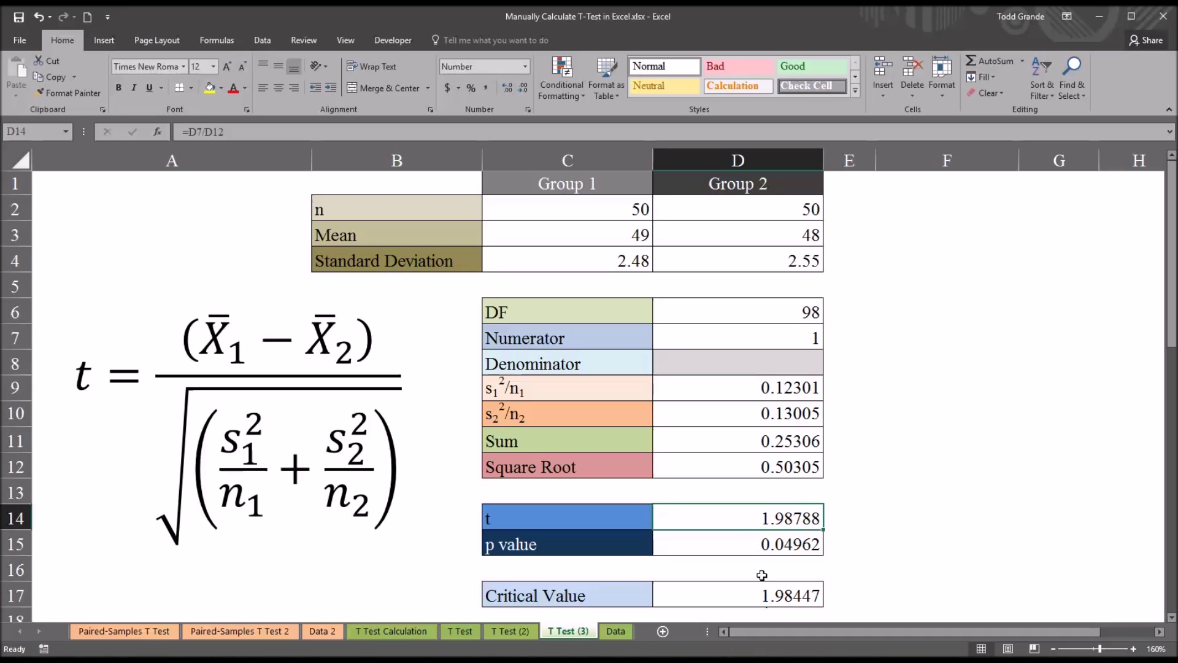
left_click(734, 545)
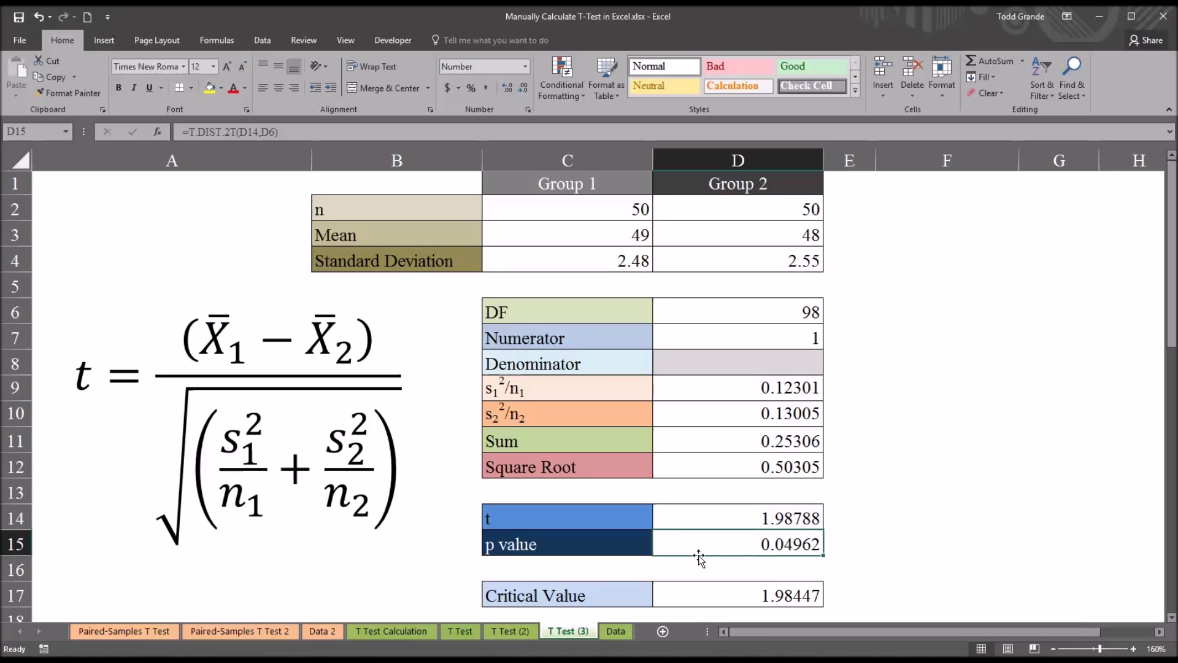